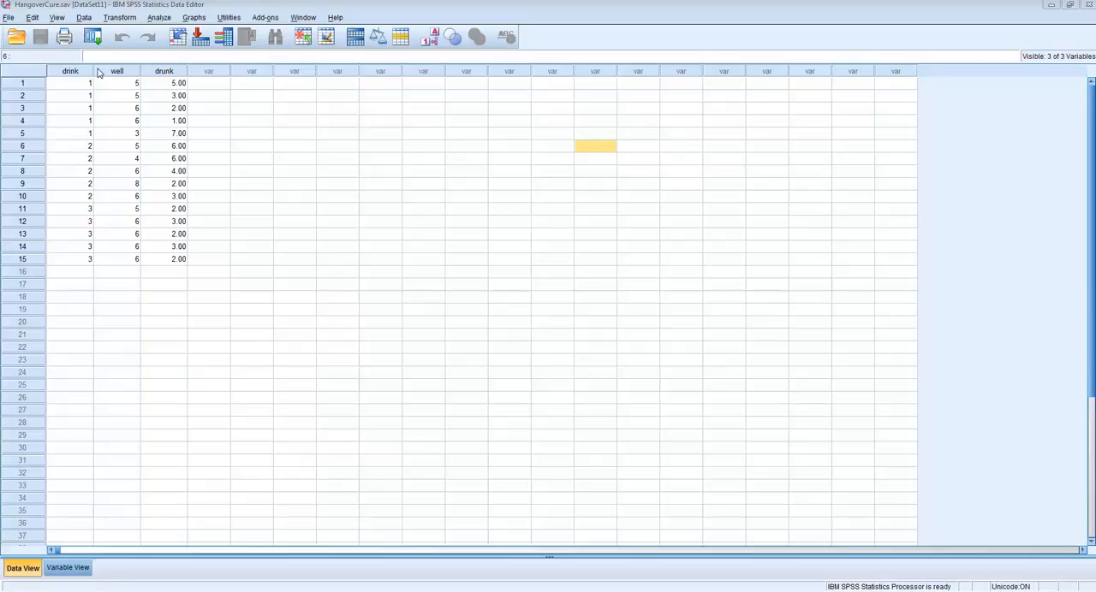
# Step: Check the value labels assigned to the drink variable, accept them unchanged and return to the data rows
pyautogui.click(69, 568)
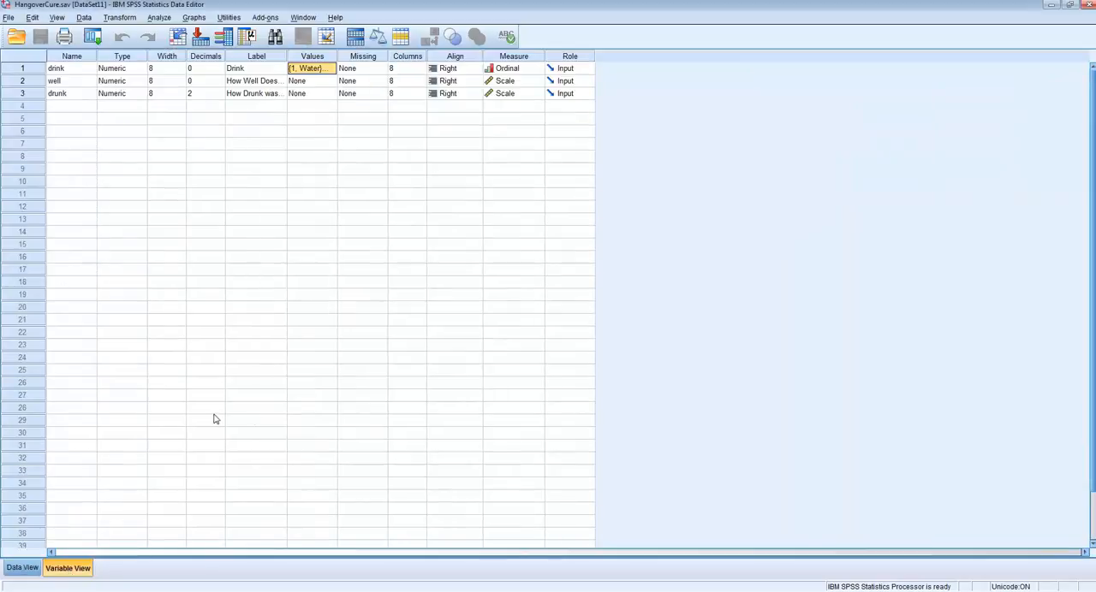
pyautogui.click(304, 69)
pyautogui.click(332, 68)
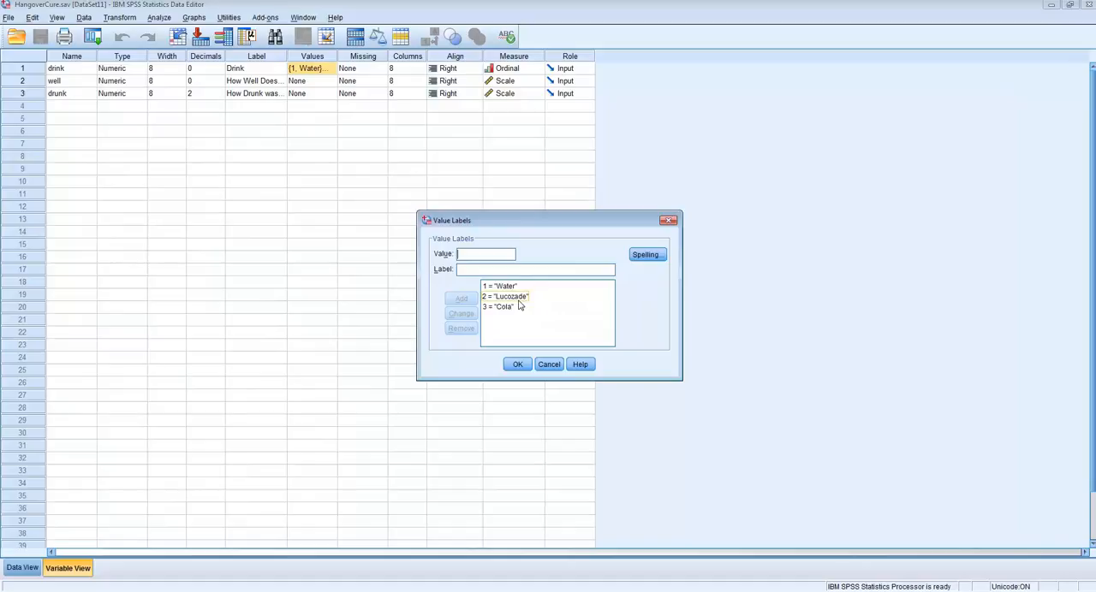
pyautogui.click(518, 366)
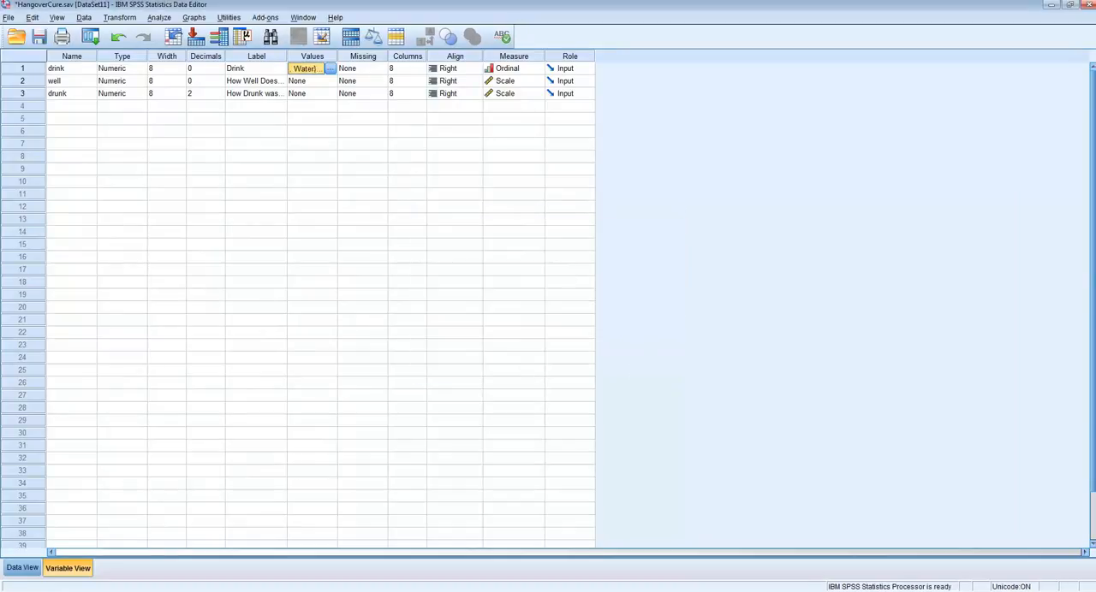
pyautogui.click(23, 567)
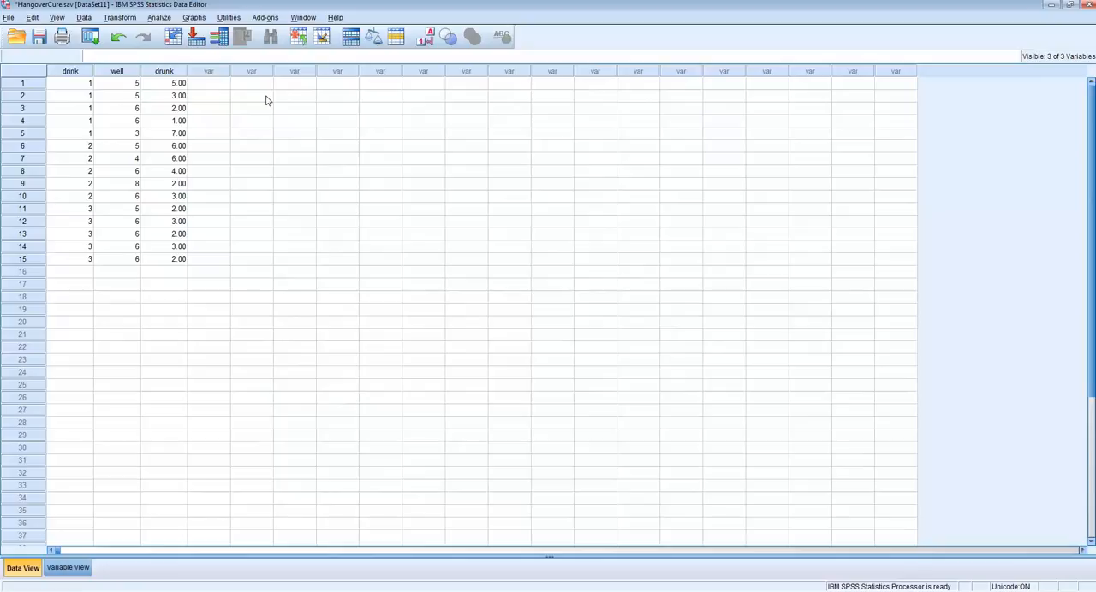
# Step: Start a legacy Simple Scatter plot and clear the Y axis, X axis and row panel variables left in its setup
pyautogui.click(195, 18)
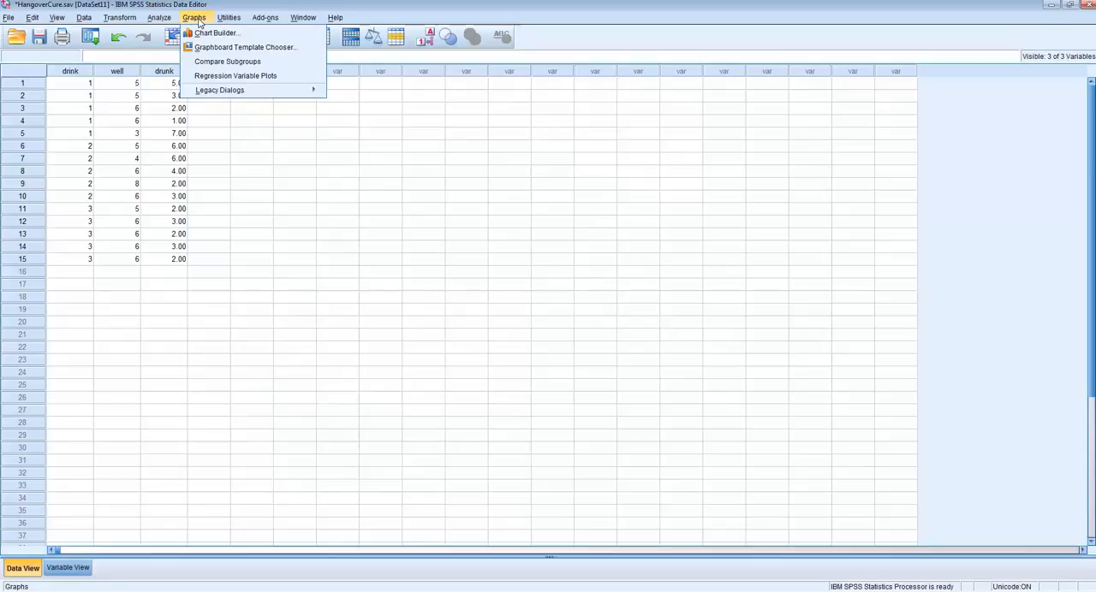
pyautogui.moveTo(232, 91)
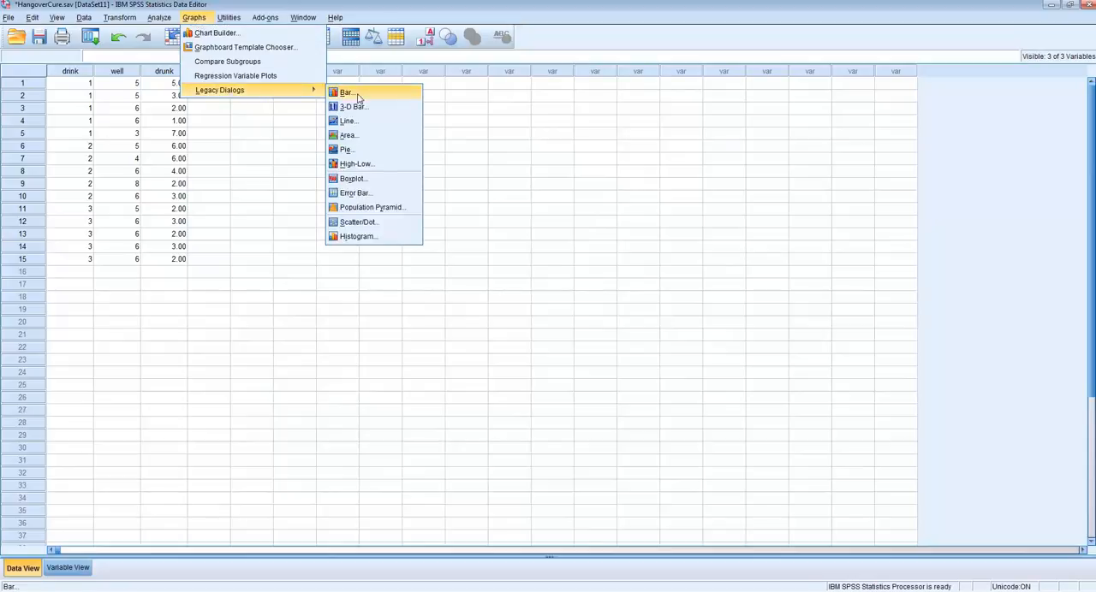
pyautogui.click(369, 224)
pyautogui.click(476, 278)
pyautogui.click(517, 336)
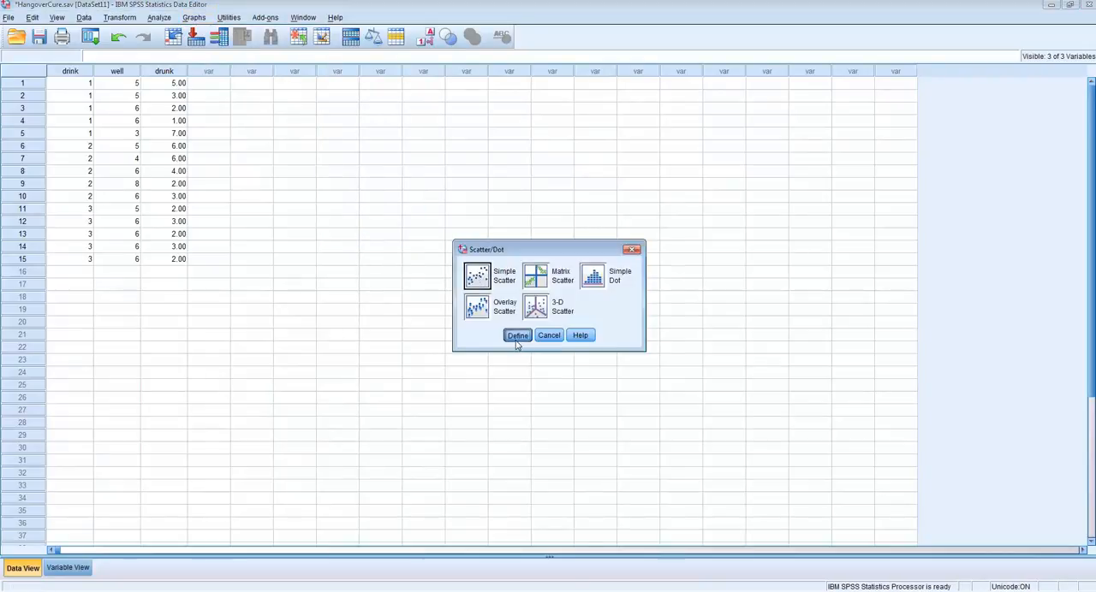
pyautogui.click(572, 168)
pyautogui.click(511, 163)
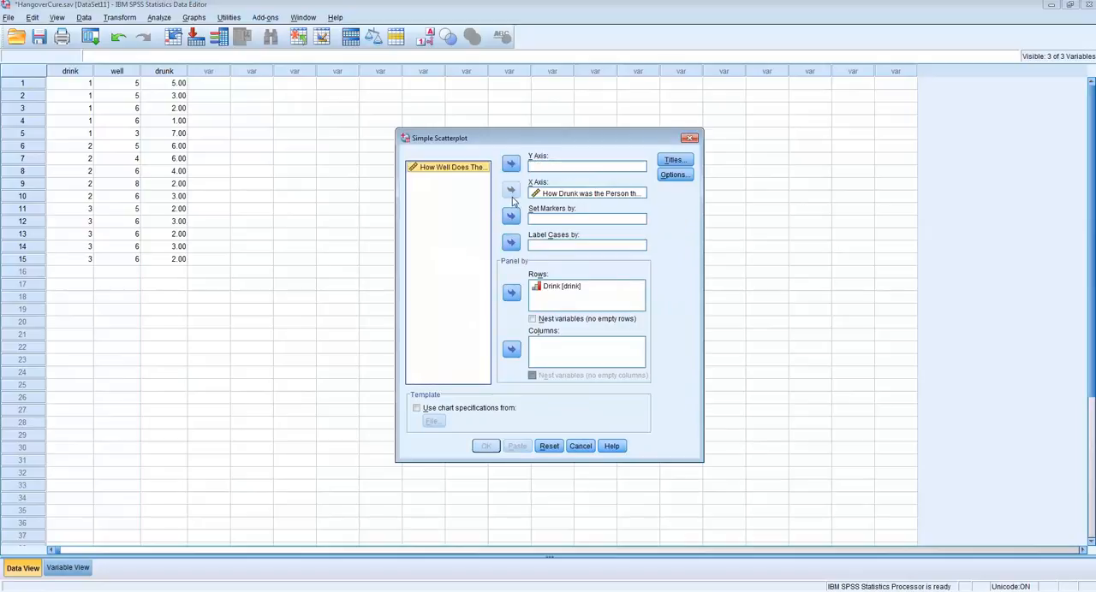
pyautogui.click(548, 194)
pyautogui.click(511, 190)
pyautogui.click(558, 286)
pyautogui.click(510, 294)
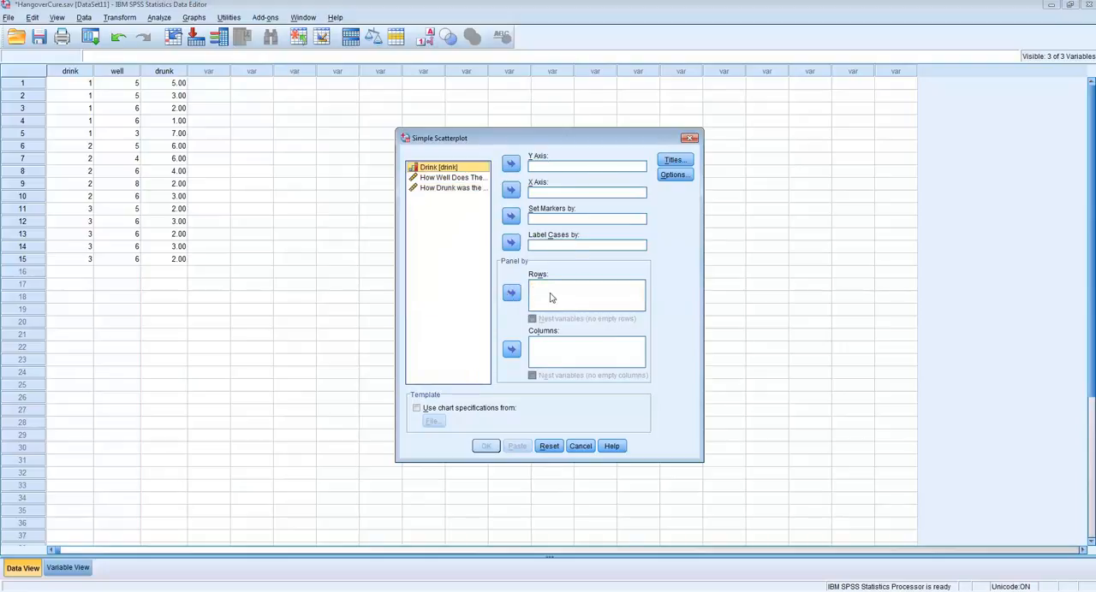
# Step: Create the scatterplot with How Well Does The Person Feel? on Y, How Drunk was the Person on X, and Drink as row panels
pyautogui.click(445, 178)
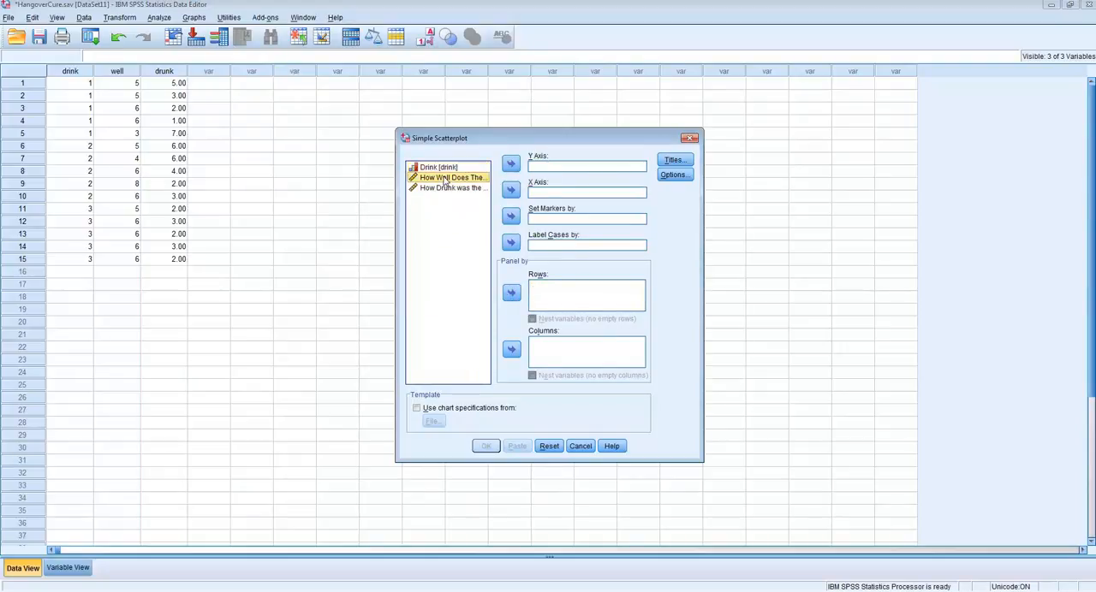
pyautogui.click(511, 163)
pyautogui.click(442, 179)
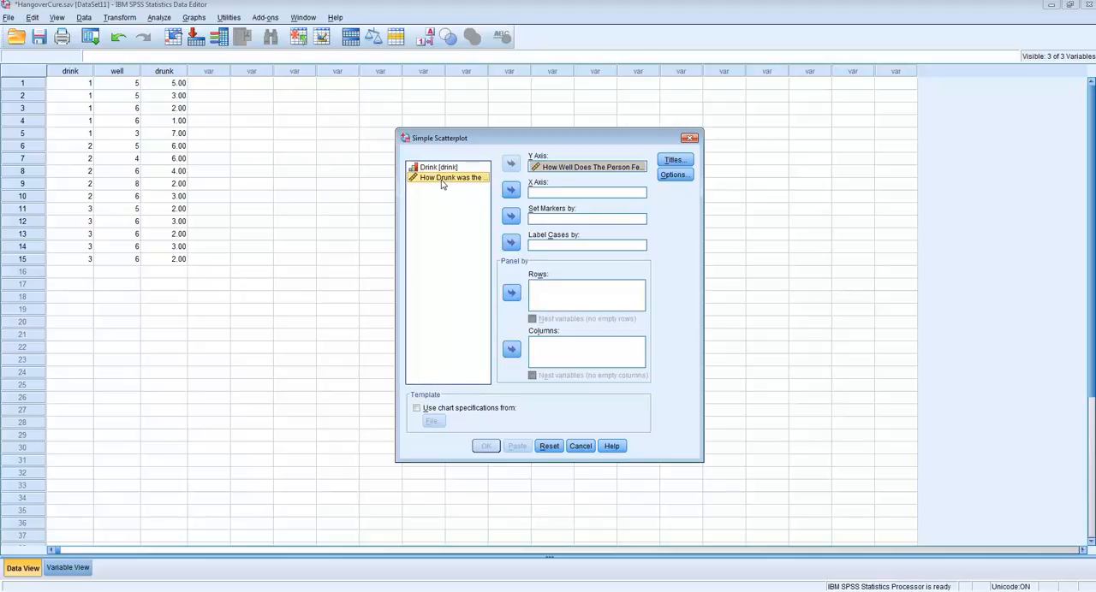
pyautogui.click(511, 192)
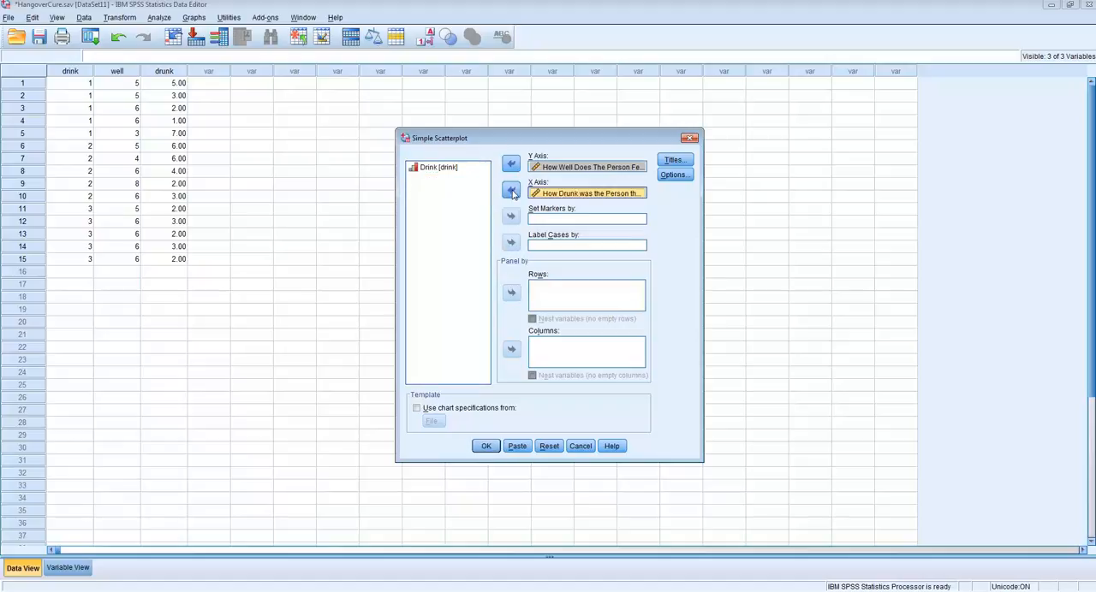
pyautogui.click(430, 170)
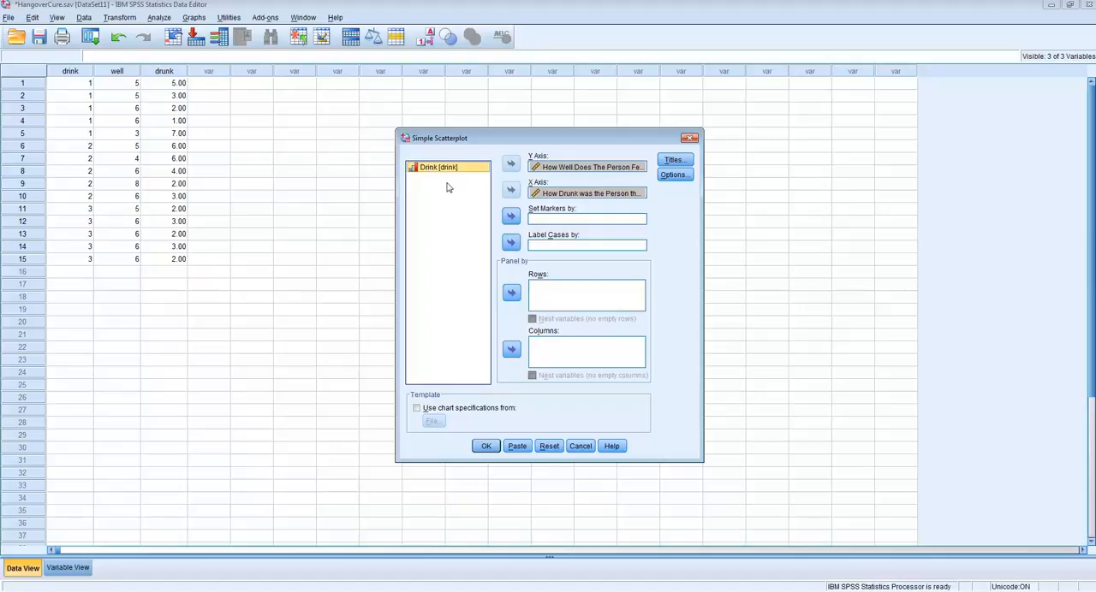
pyautogui.click(511, 293)
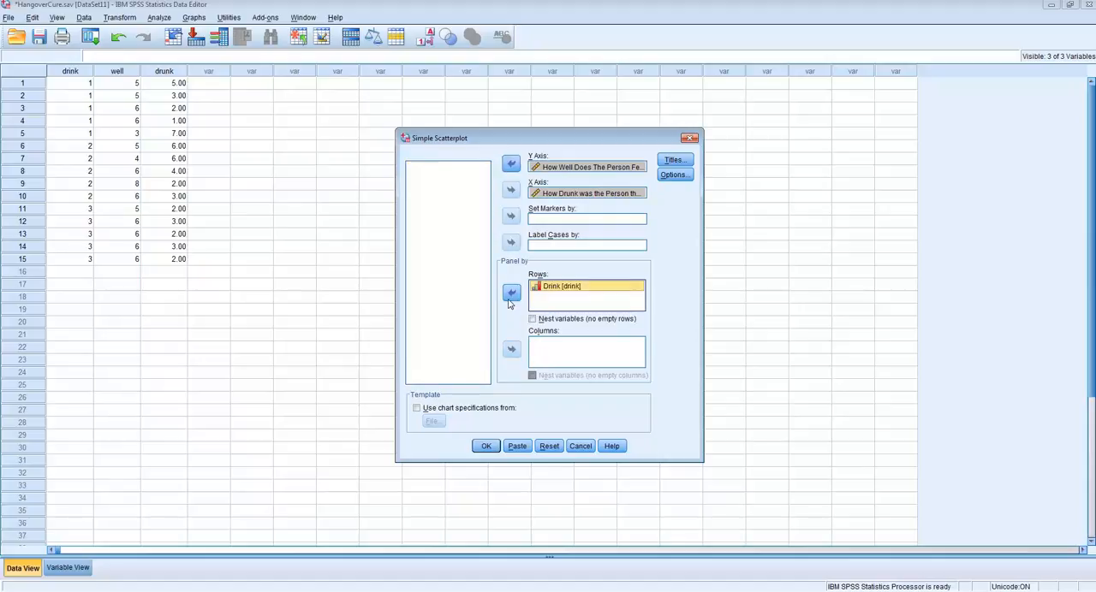
pyautogui.click(487, 446)
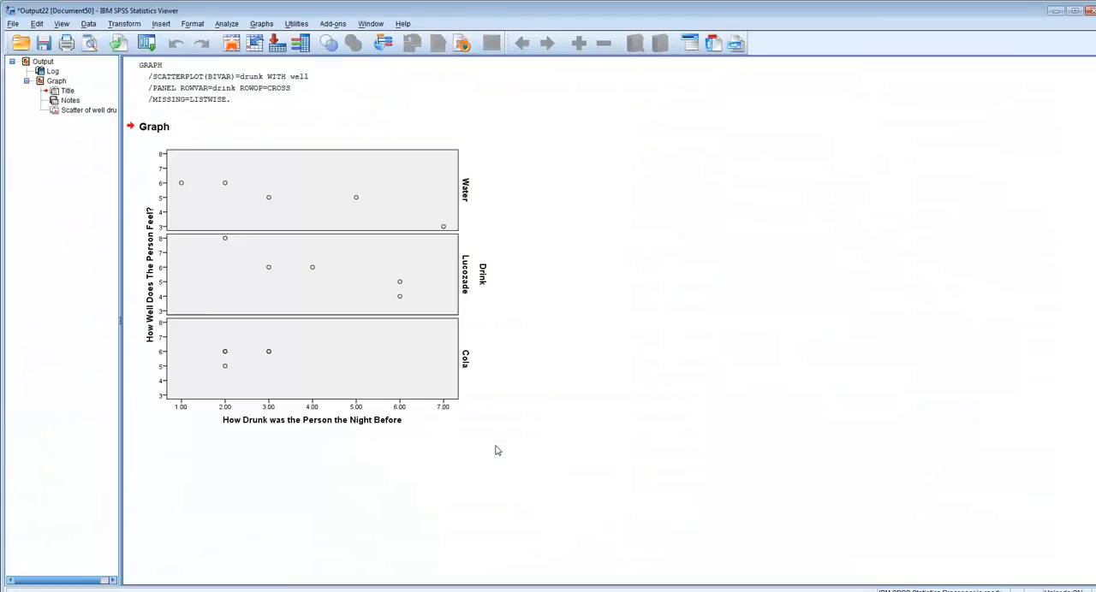
# Step: Add a linear fit line to each drink panel of the scatterplot and finish editing the chart
pyautogui.click(190, 190)
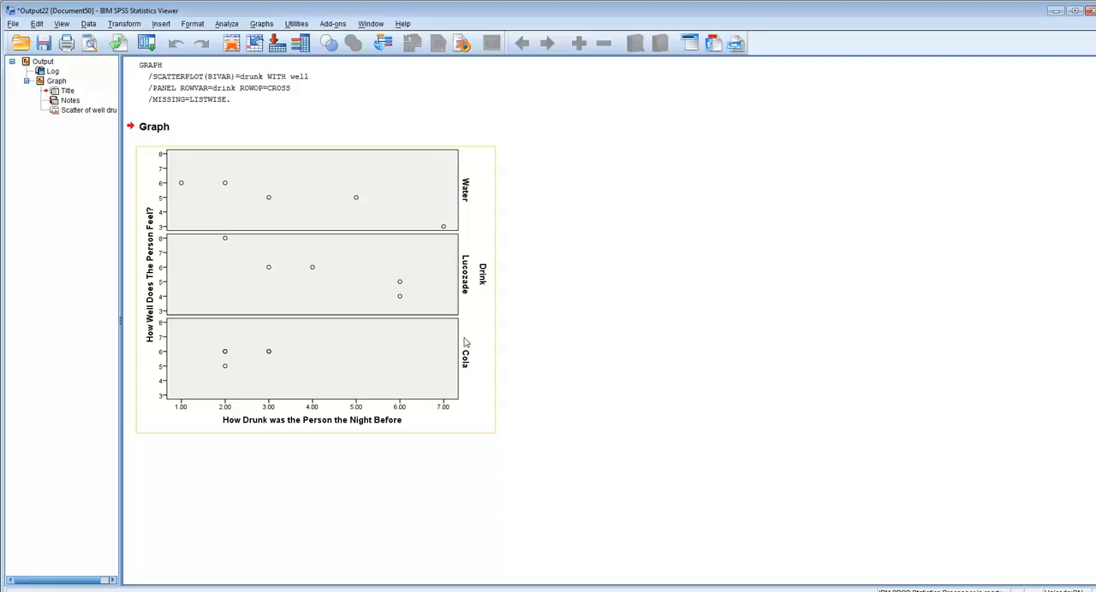
pyautogui.doubleClick(317, 275)
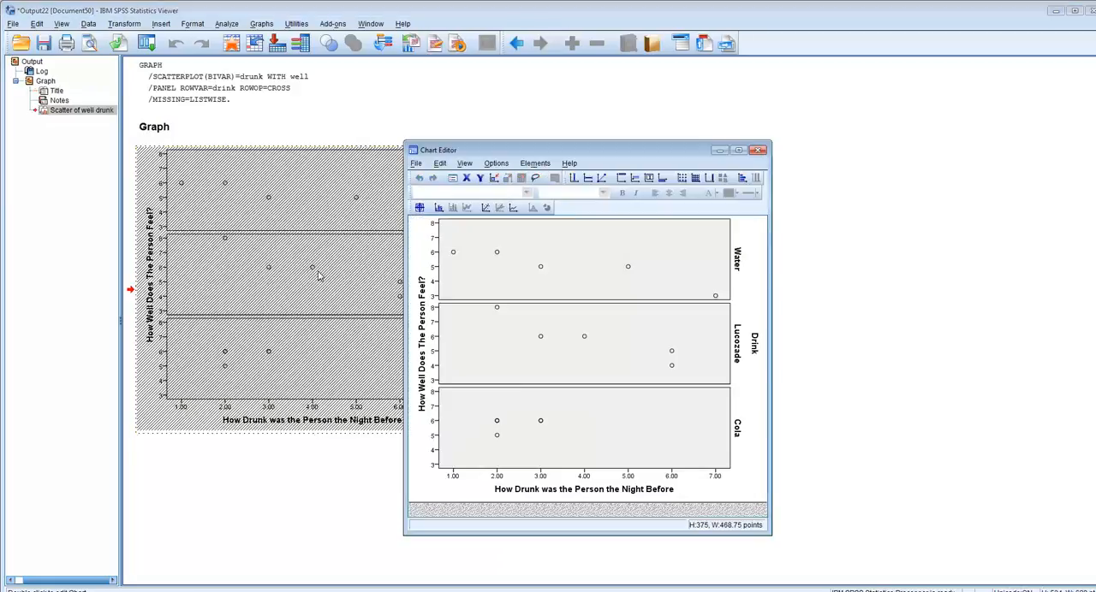
pyautogui.click(485, 208)
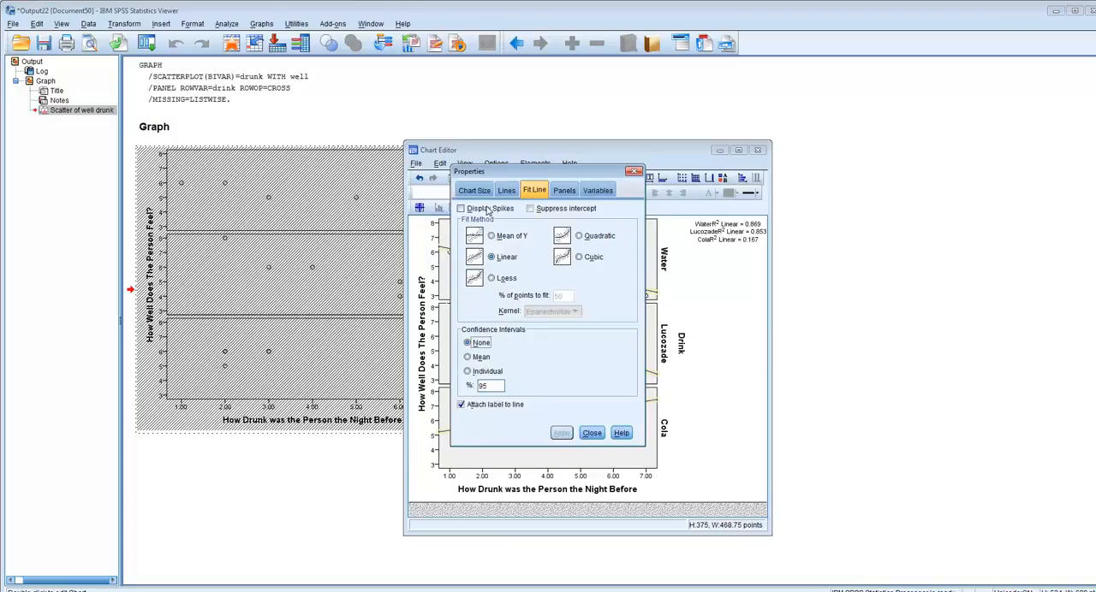
pyautogui.click(592, 432)
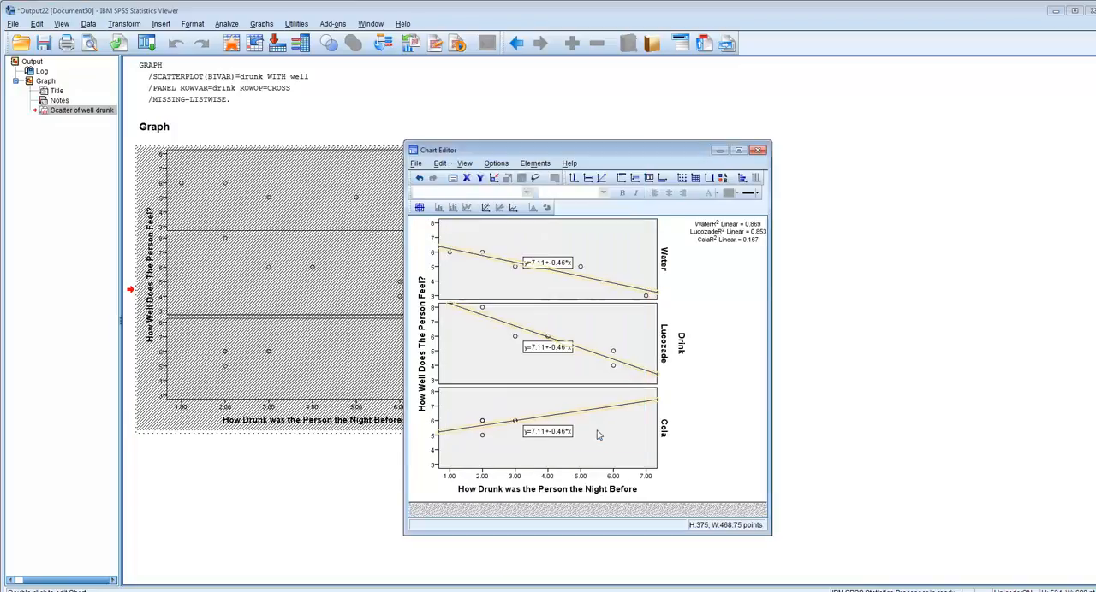
pyautogui.click(757, 151)
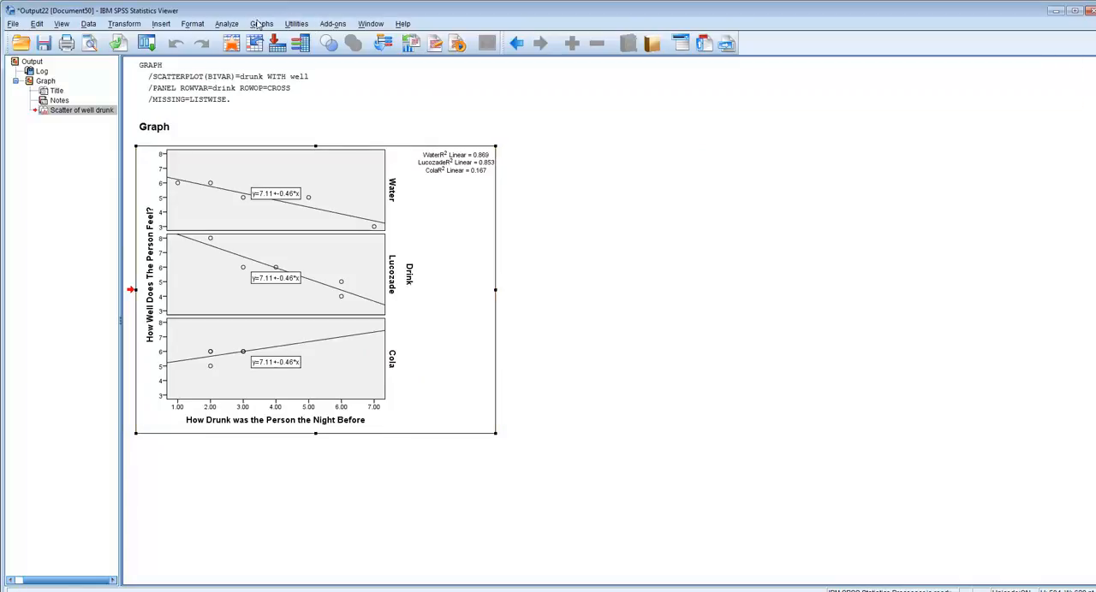
# Step: Run a One-Way ANOVA with How Well Does The Person Feel? as the dependent variable and Drink as the factor
pyautogui.click(230, 26)
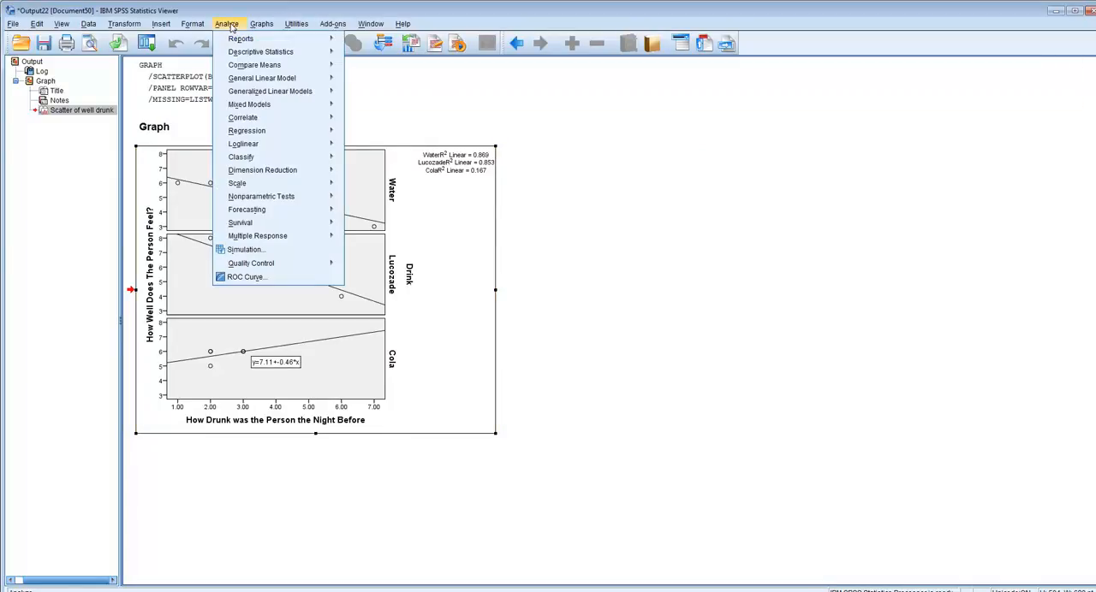
pyautogui.moveTo(233, 57)
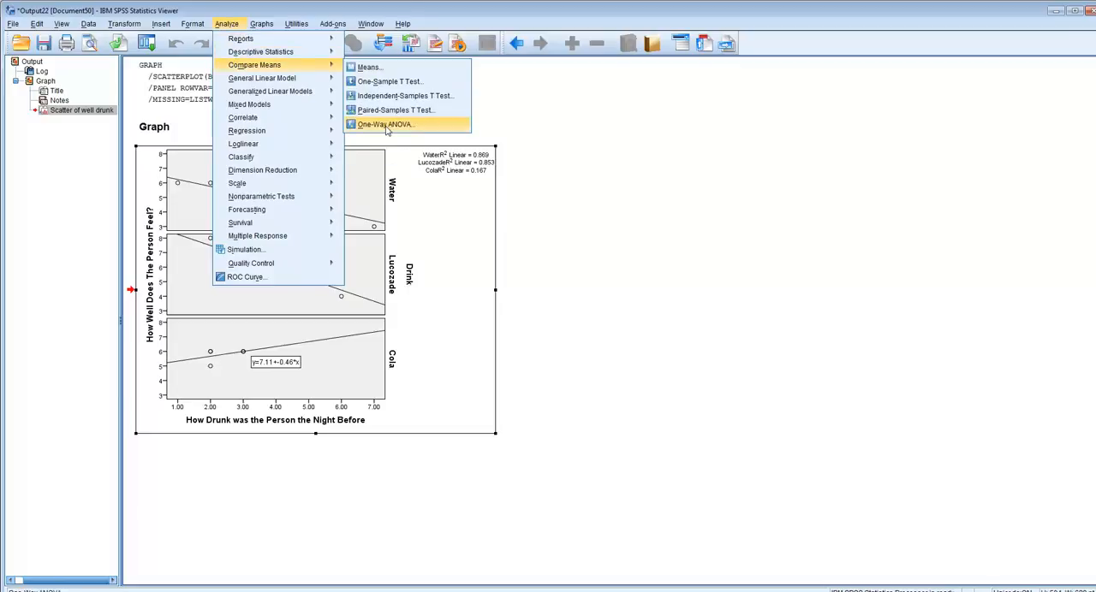
pyautogui.click(386, 125)
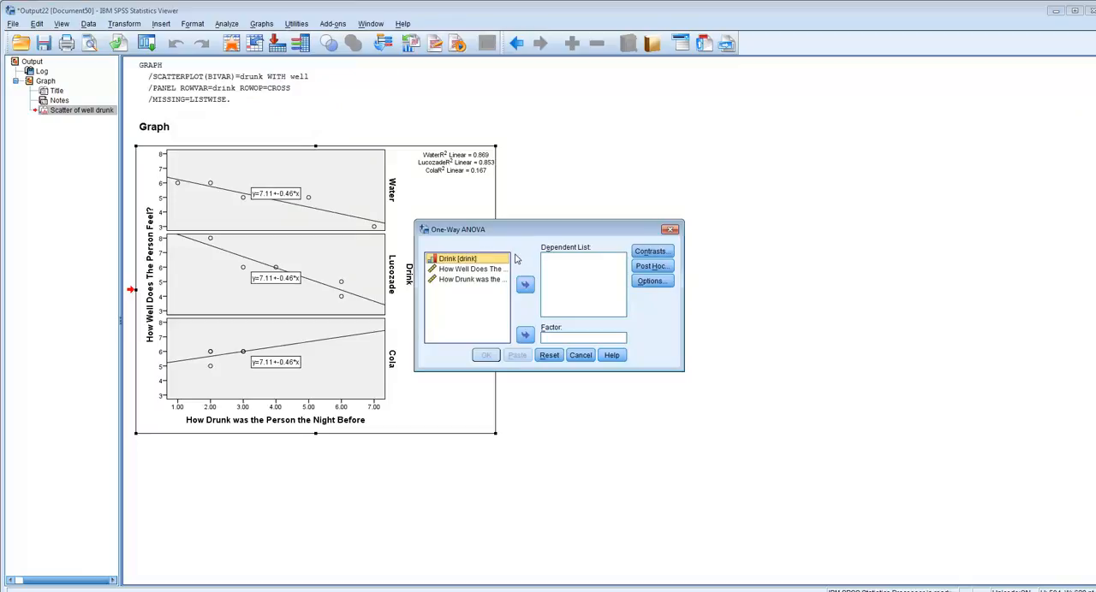
pyautogui.click(525, 335)
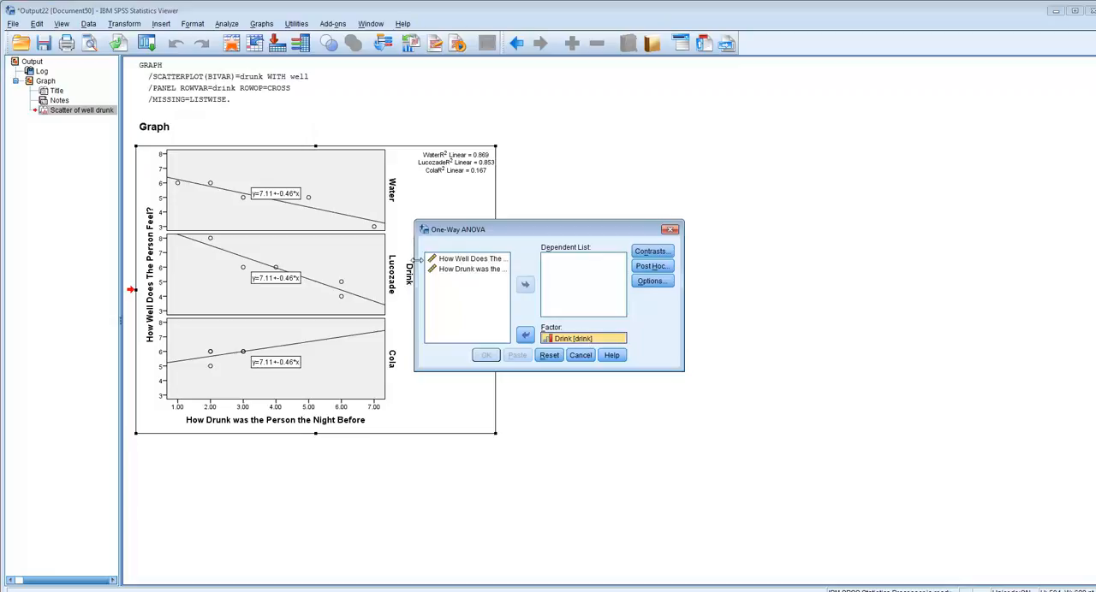
pyautogui.click(459, 261)
pyautogui.click(524, 285)
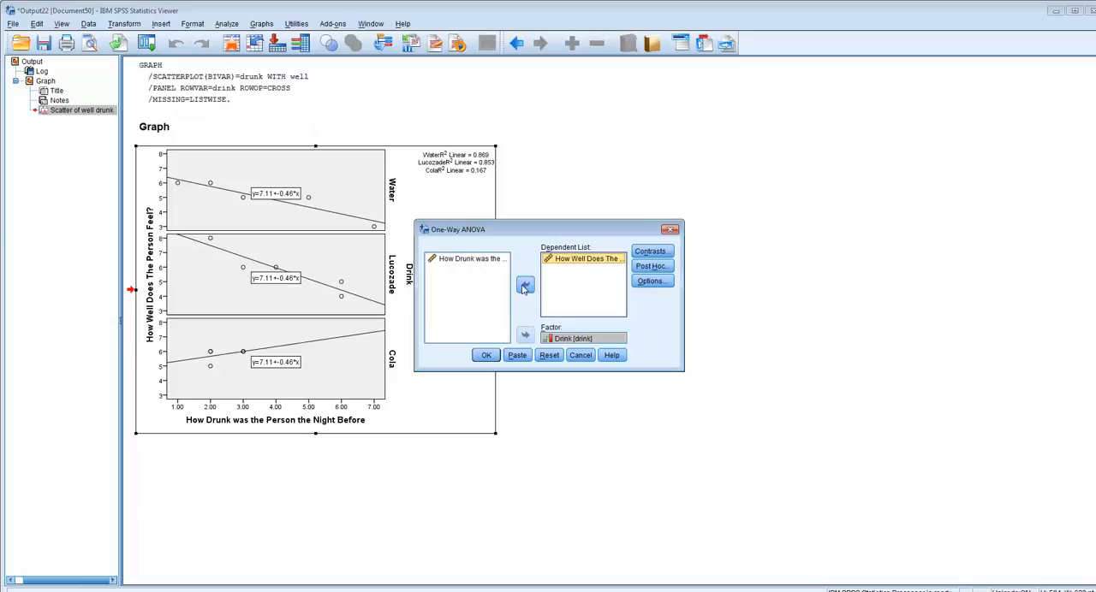
pyautogui.click(485, 356)
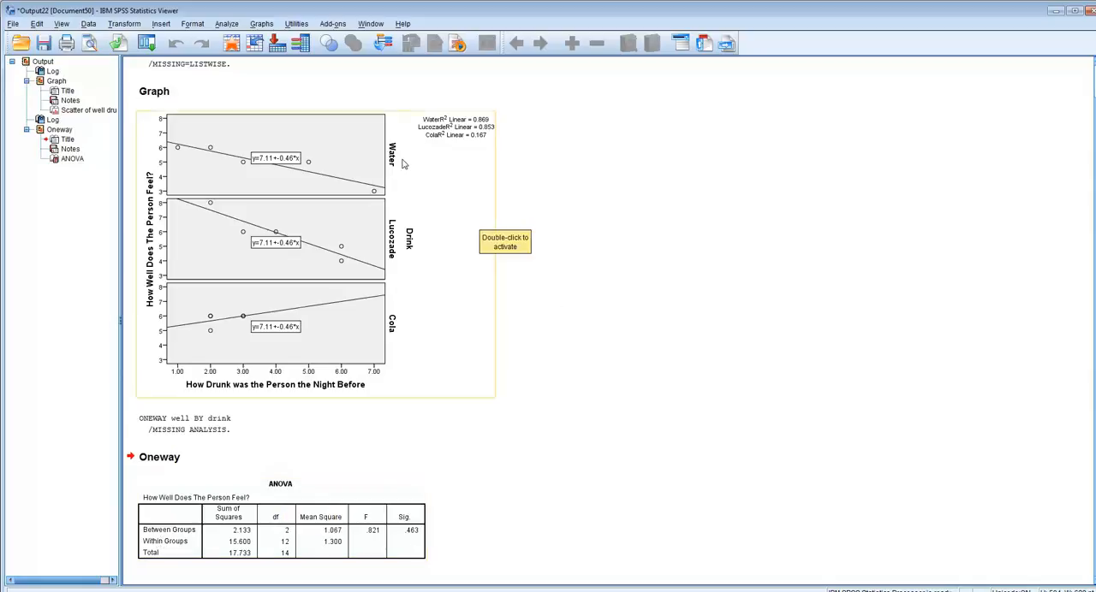
# Step: Run a second One-Way ANOVA with How Drunk was the Person the Night Before as the dependent variable, keeping Drink as the factor
pyautogui.click(224, 25)
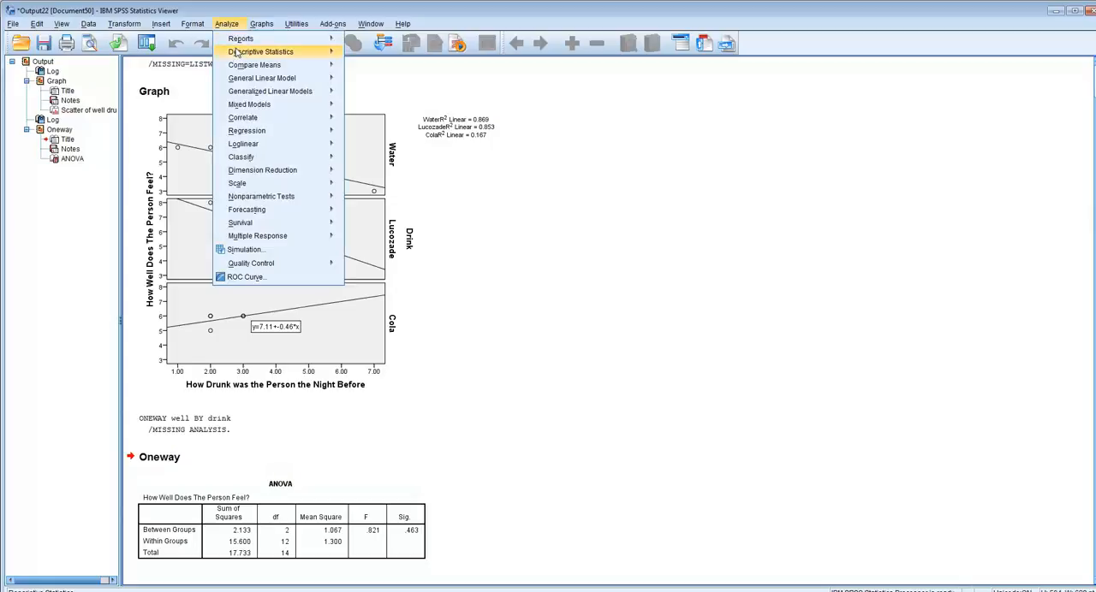
pyautogui.moveTo(237, 66)
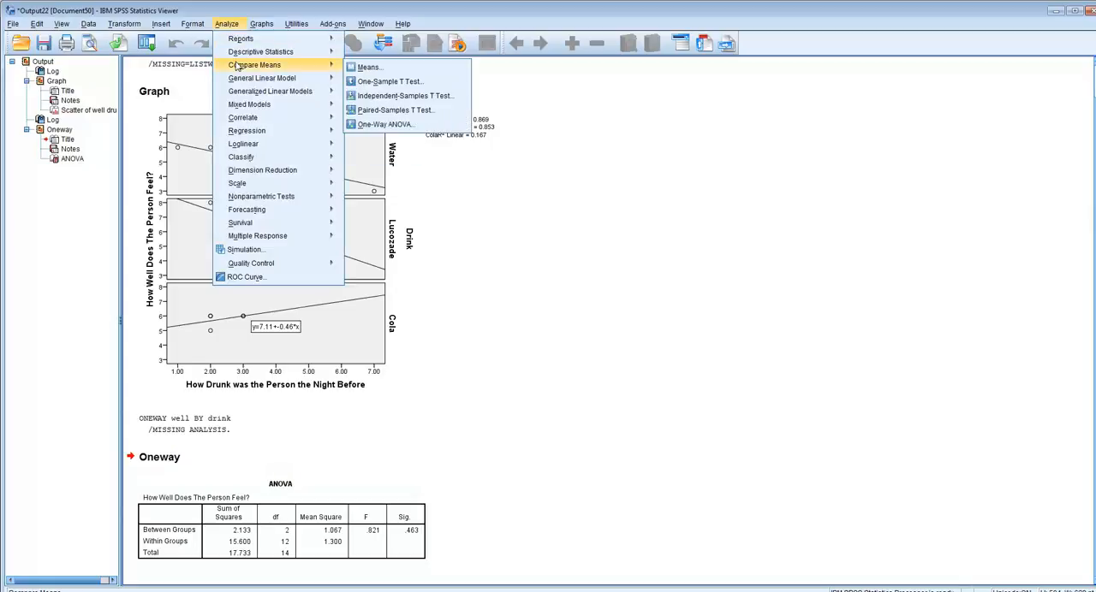
pyautogui.click(376, 124)
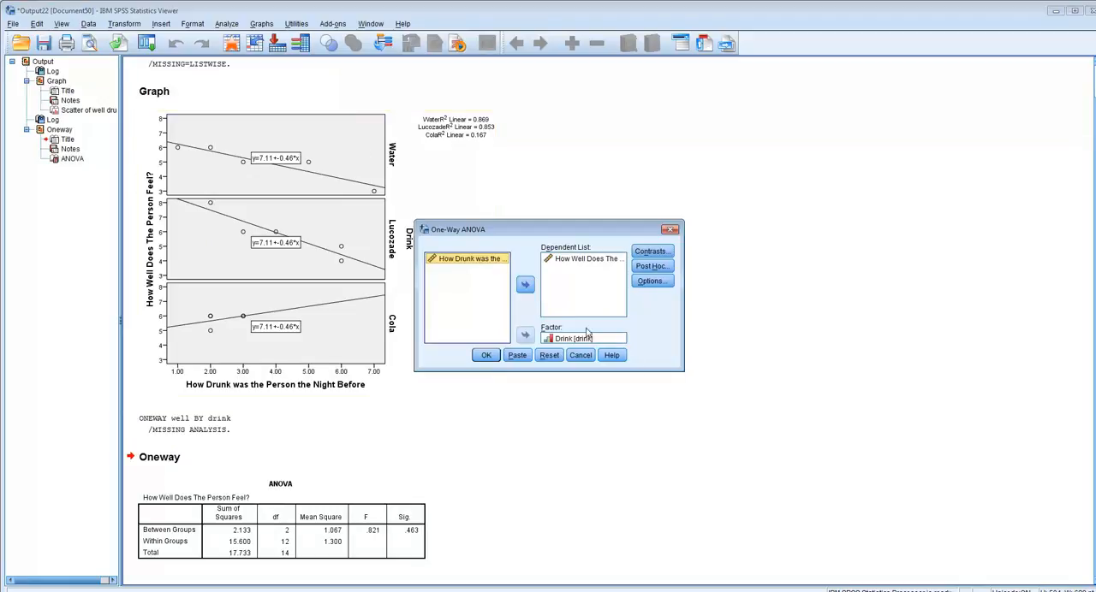
pyautogui.click(568, 260)
pyautogui.click(524, 284)
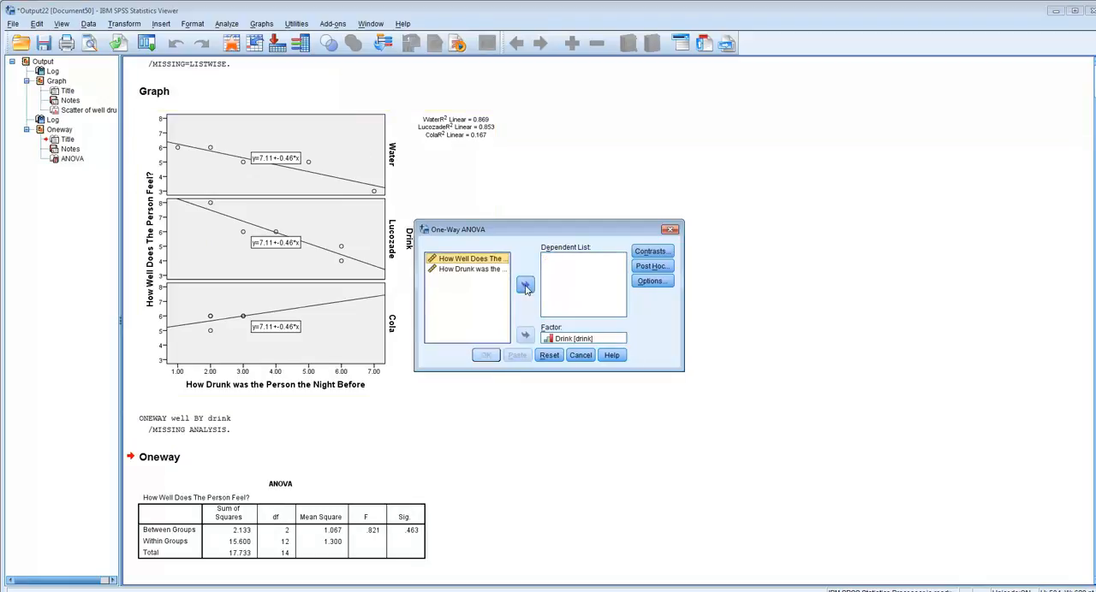
pyautogui.click(464, 269)
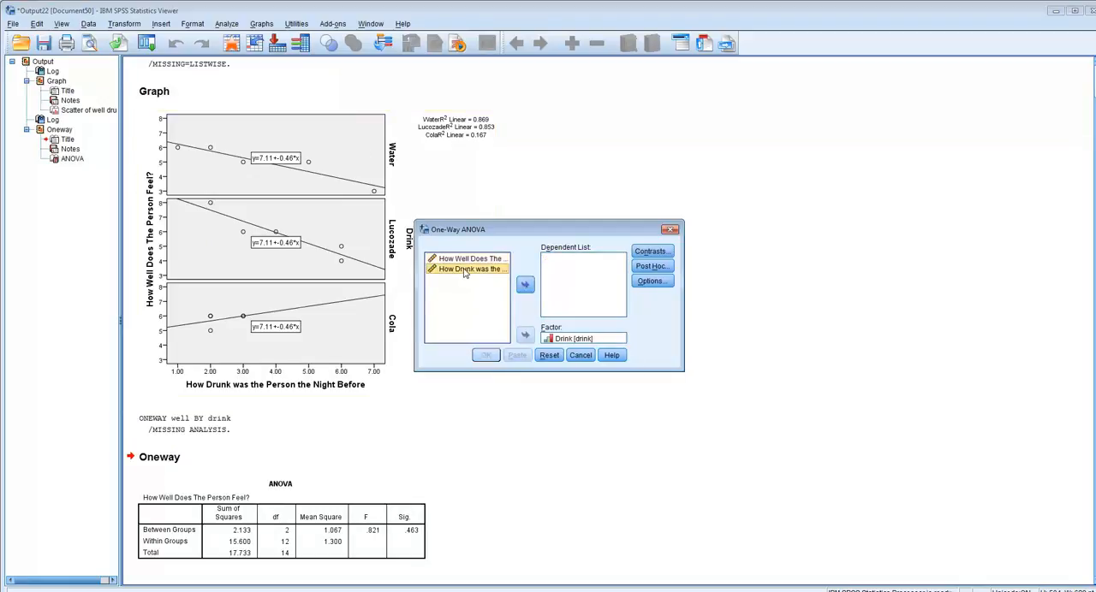
pyautogui.click(525, 285)
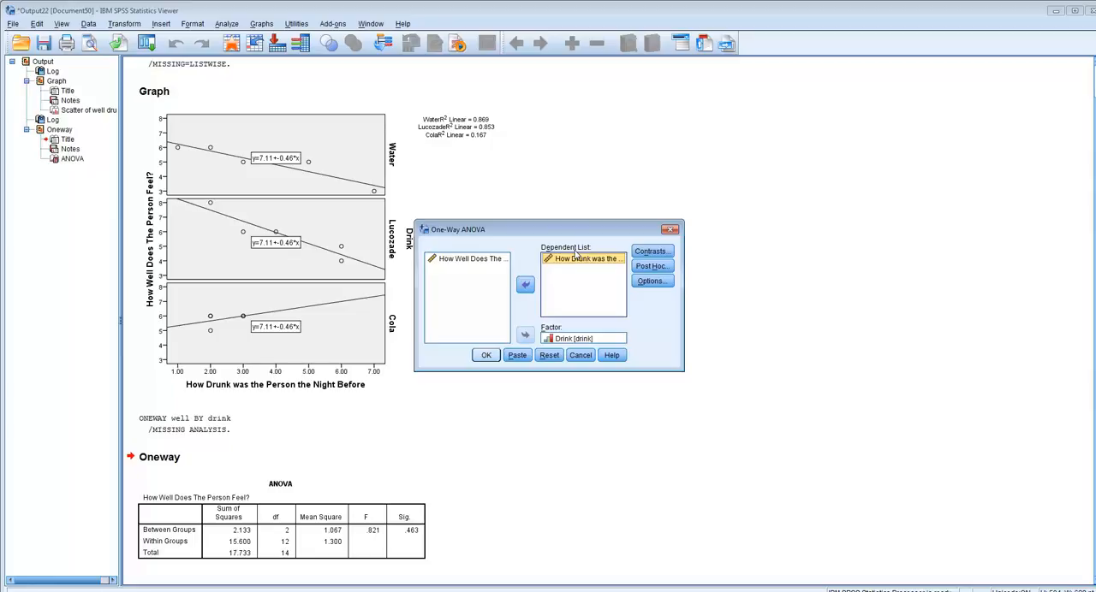
pyautogui.click(486, 355)
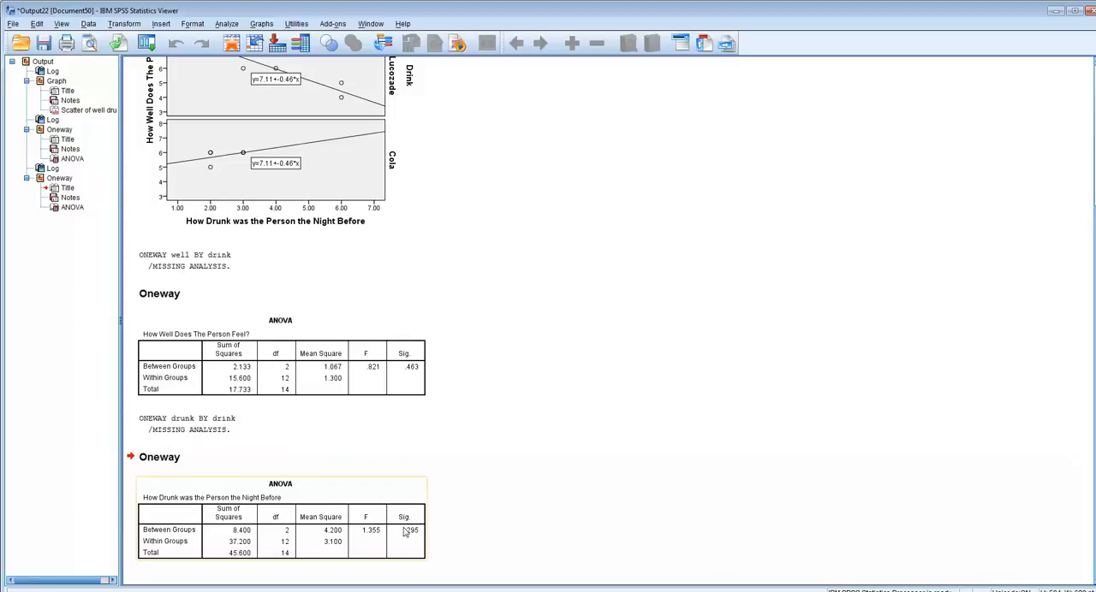
pyautogui.click(427, 354)
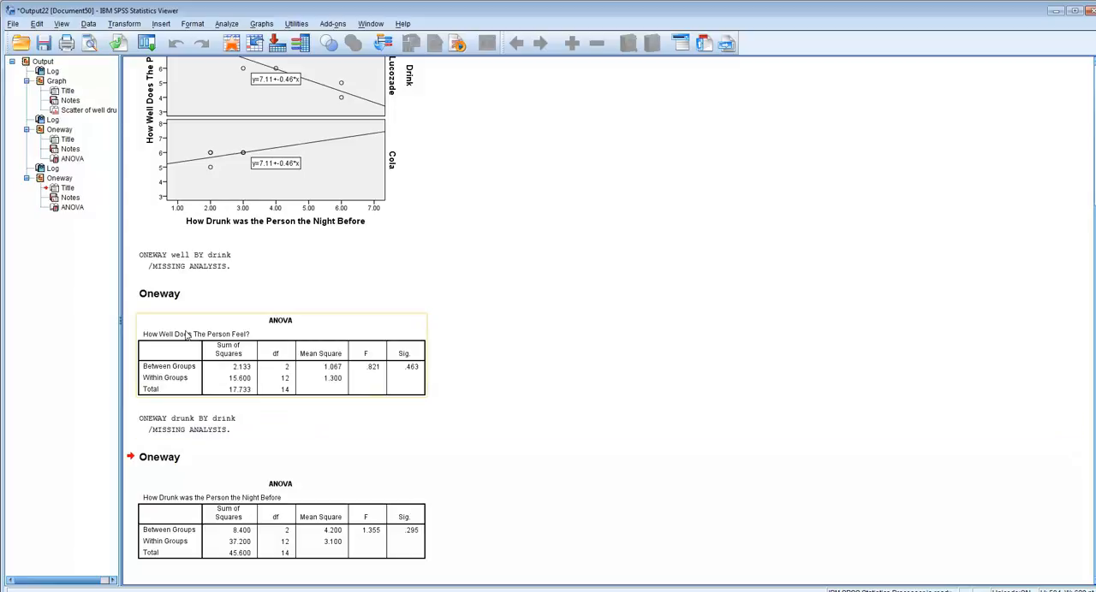
pyautogui.click(159, 555)
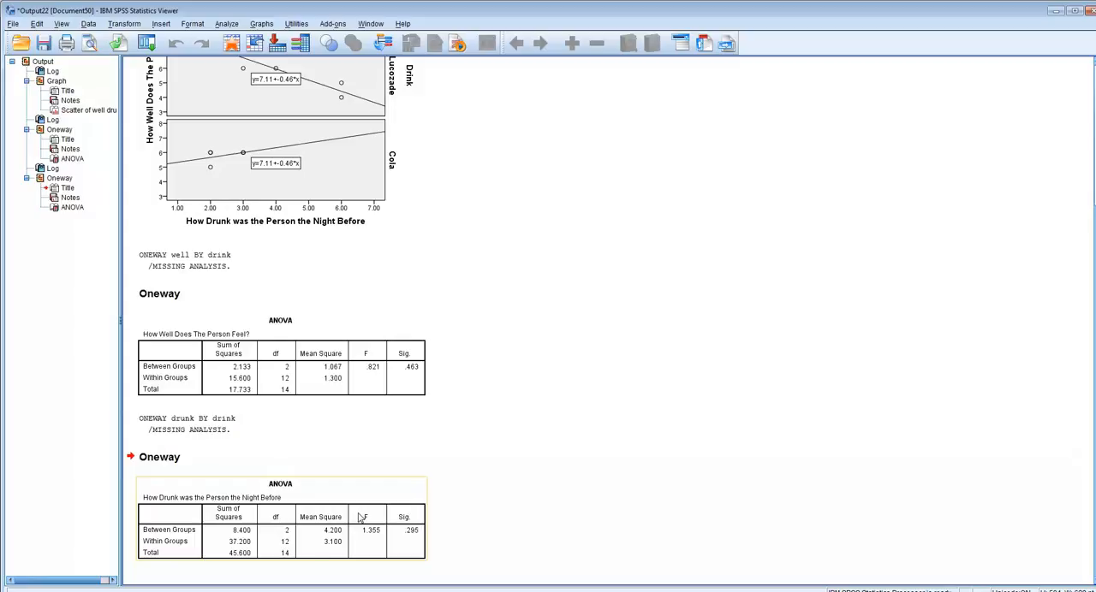
# Step: Set up a Univariate GLM with How Well Does The Person Feel? as dependent variable, Drink as fixed factor, and How Drunk was the Person as covariate
pyautogui.click(576, 487)
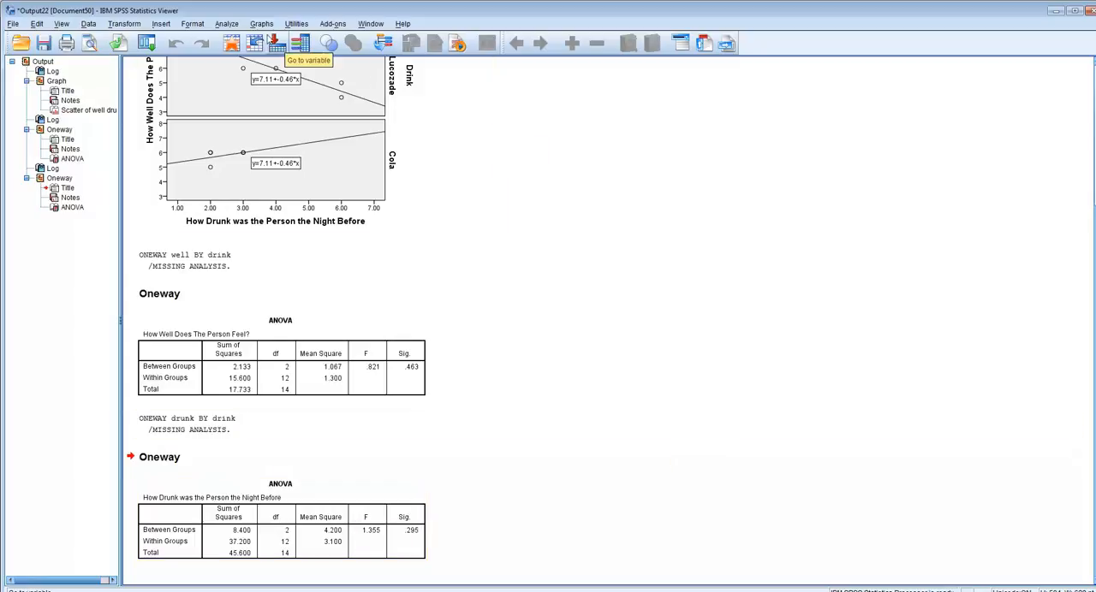
pyautogui.click(227, 24)
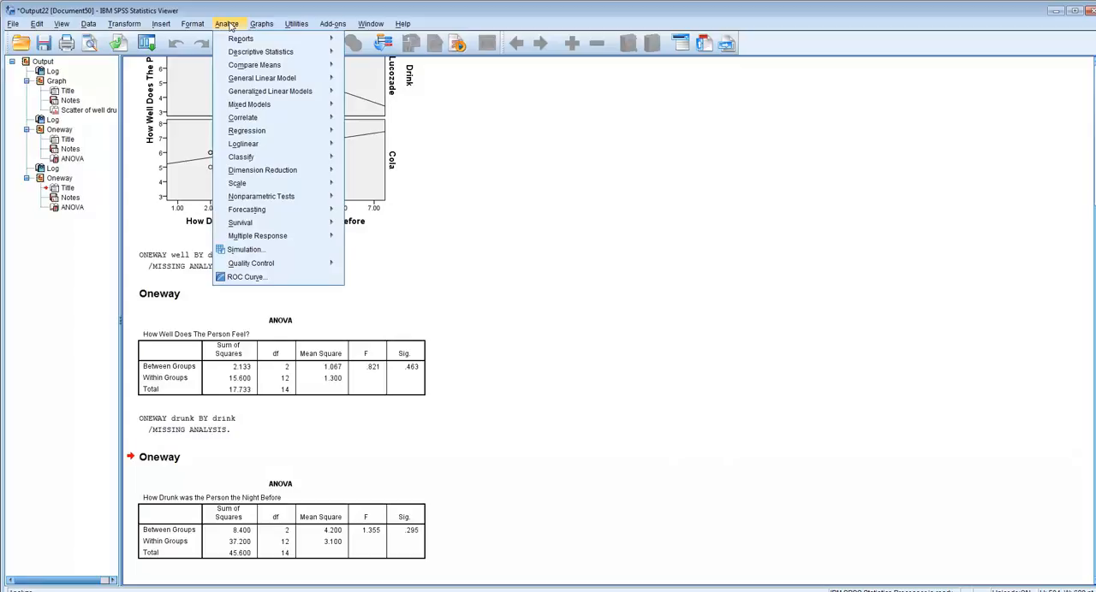
pyautogui.moveTo(242, 81)
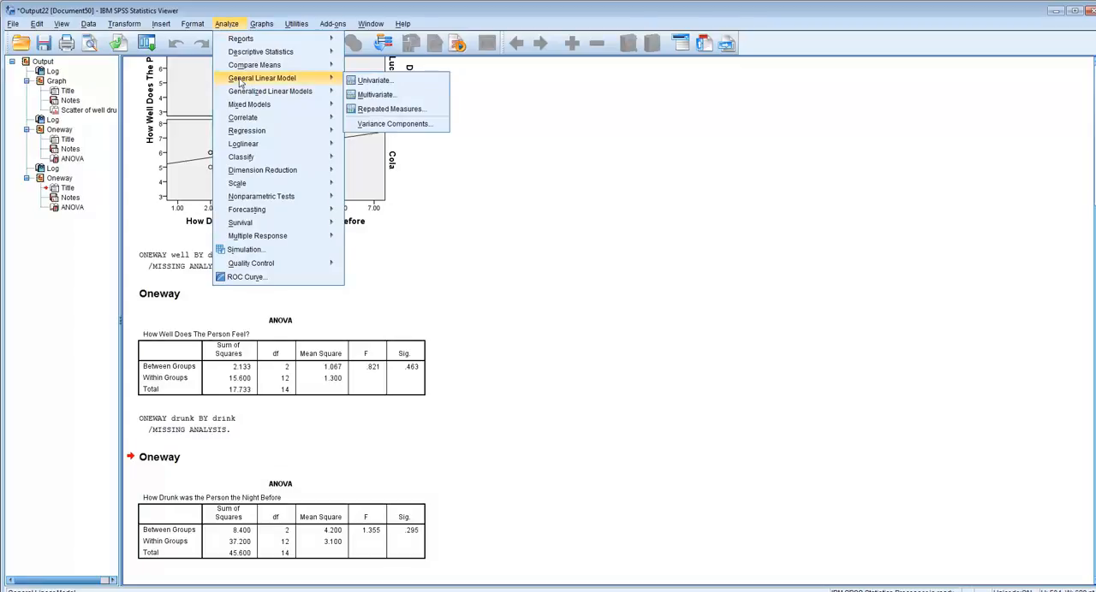
pyautogui.click(389, 86)
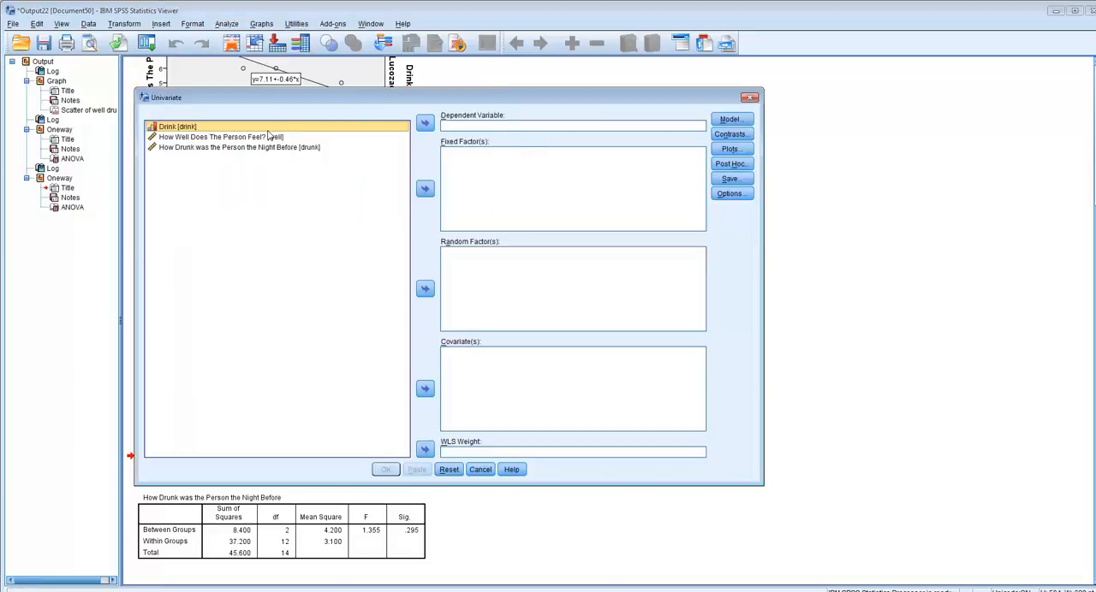
pyautogui.click(205, 138)
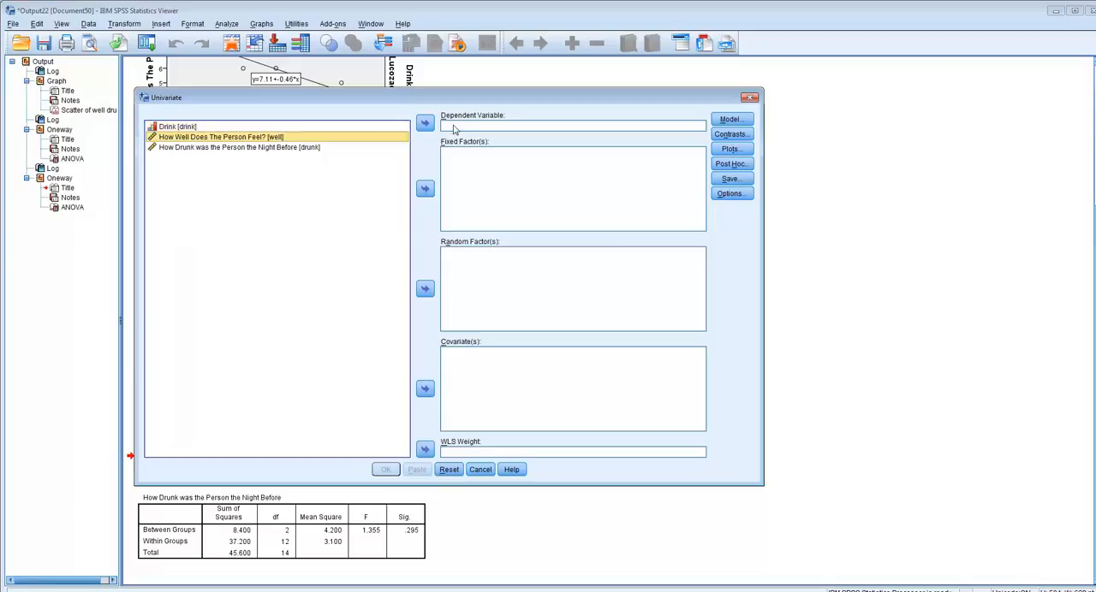
pyautogui.click(426, 124)
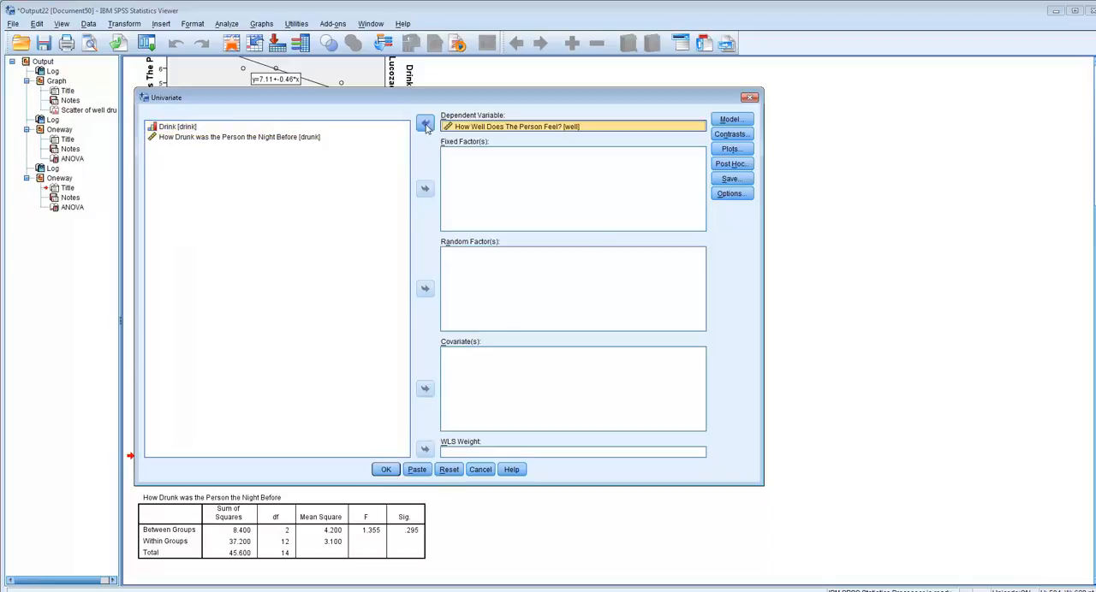
pyautogui.click(161, 130)
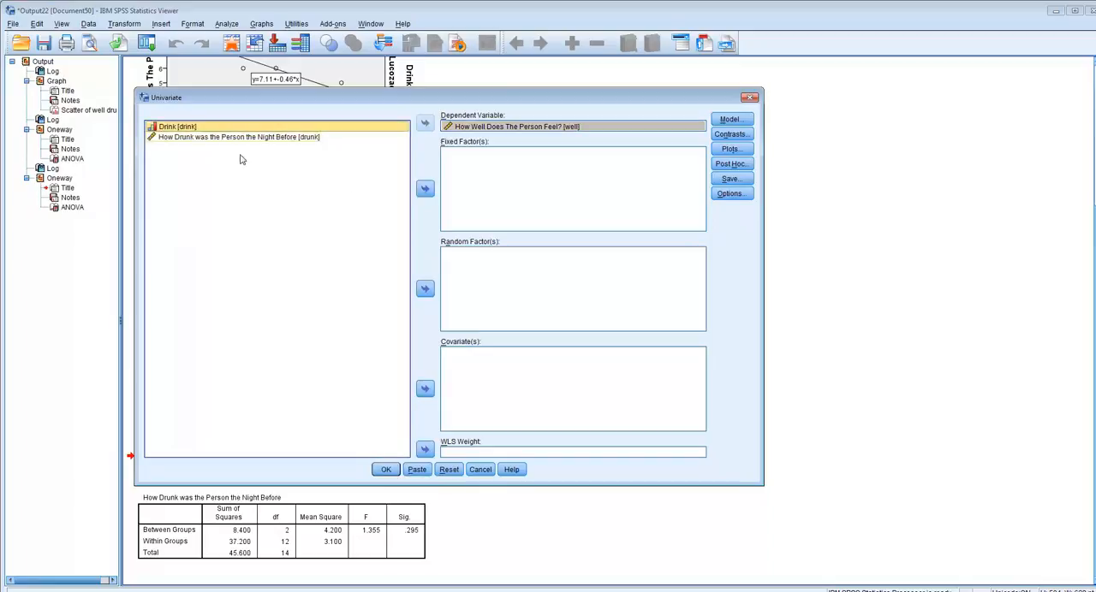
pyautogui.click(426, 188)
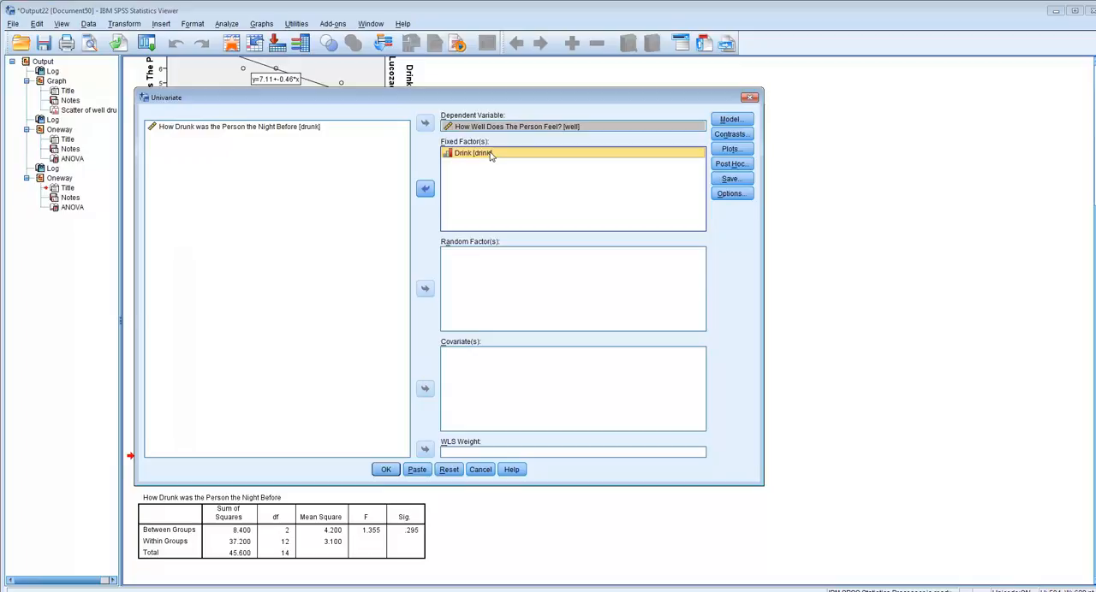
pyautogui.click(254, 130)
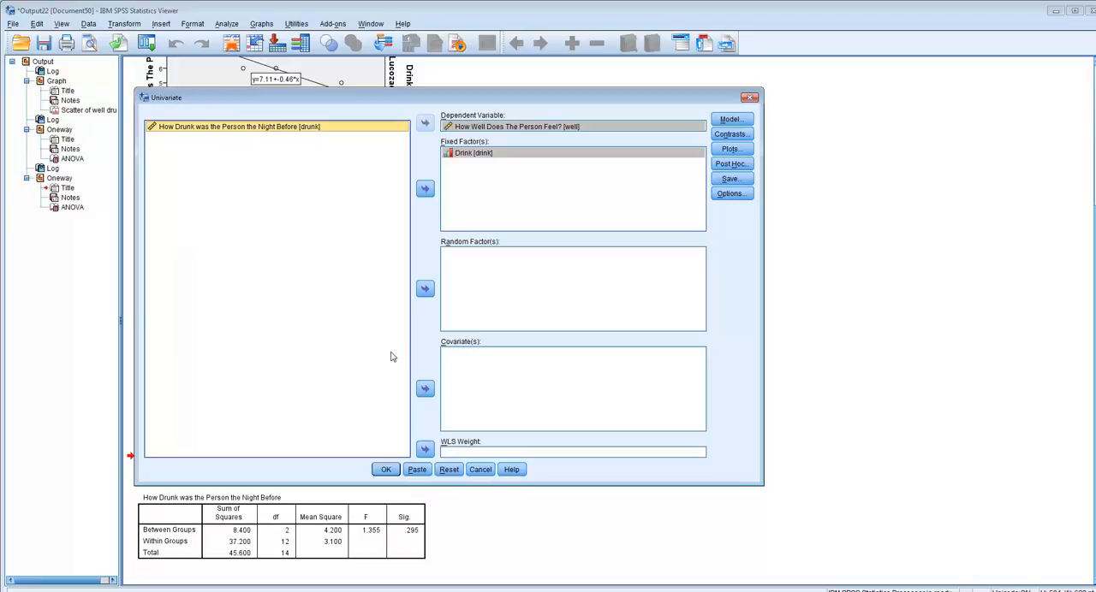
pyautogui.click(425, 389)
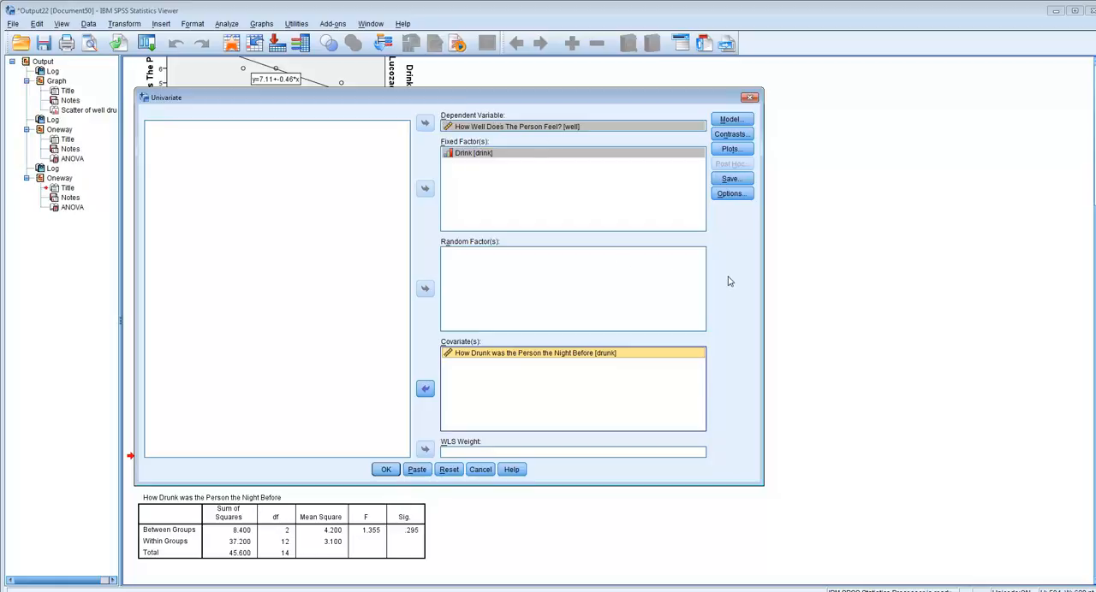
# Step: Try to set a Simple contrast for the drink factor with First as the reference category
pyautogui.click(729, 136)
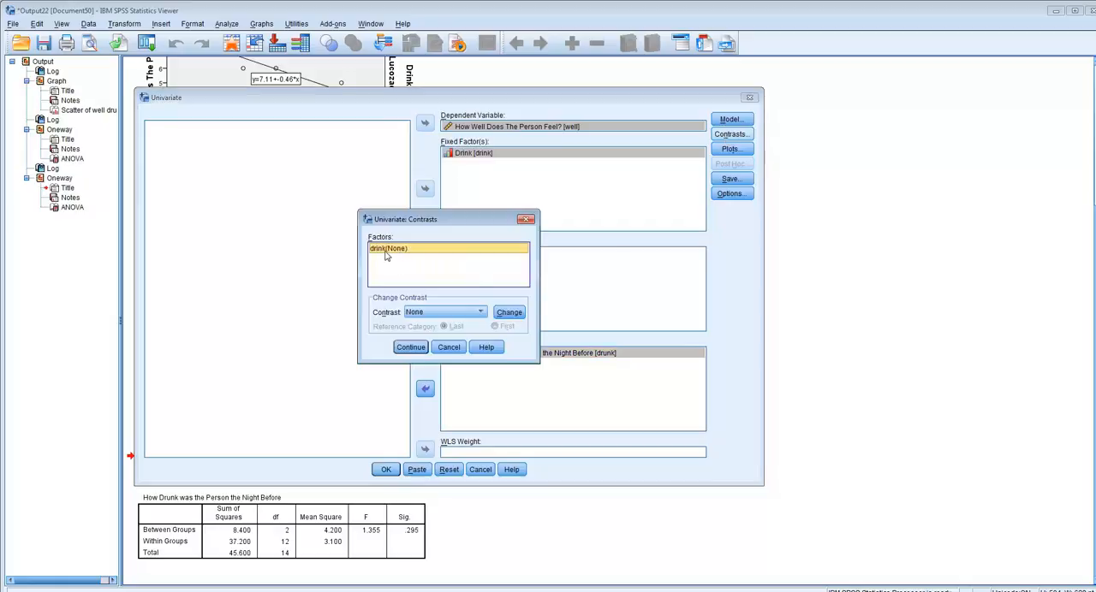
pyautogui.click(480, 312)
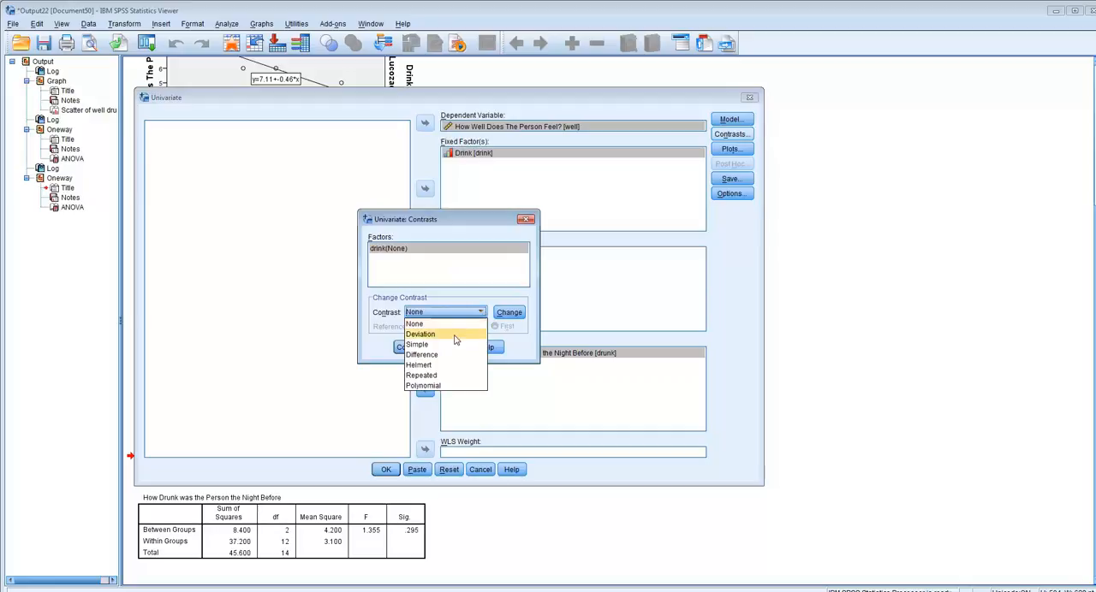
pyautogui.click(420, 344)
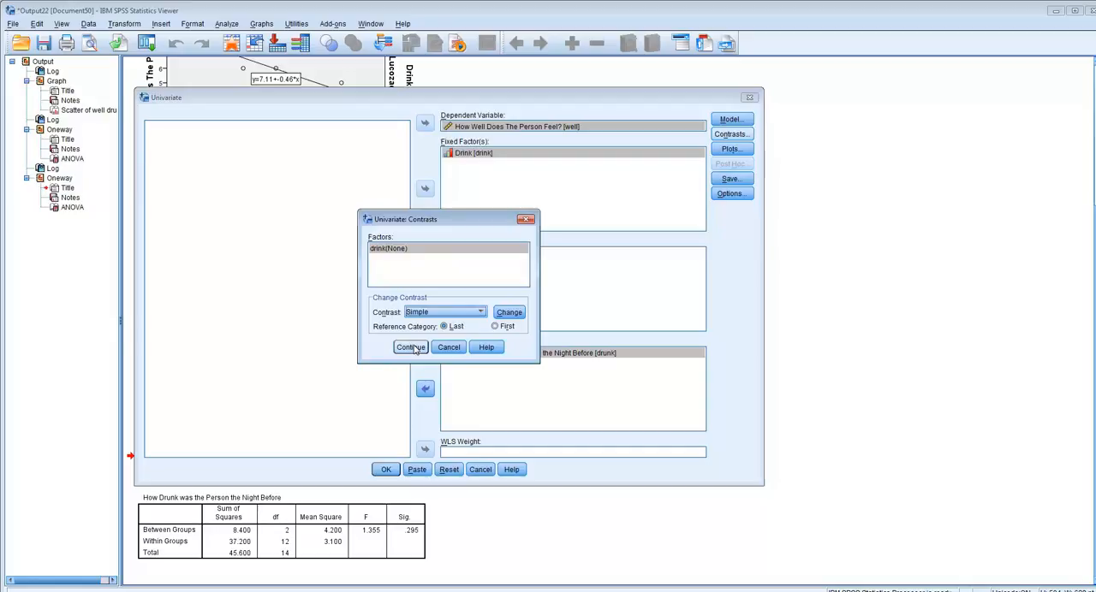
pyautogui.click(494, 327)
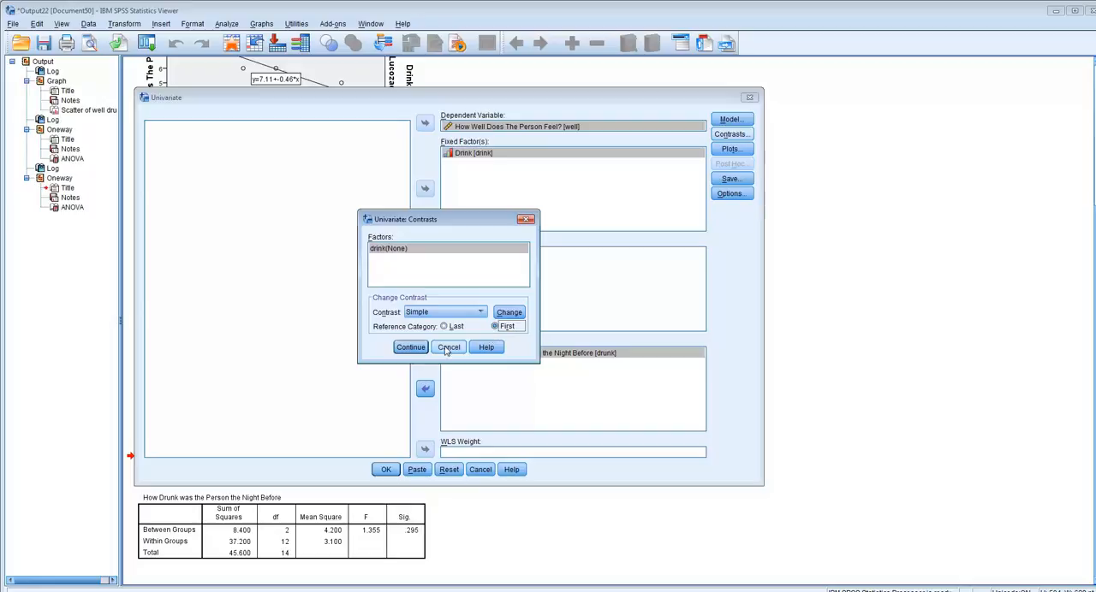
pyautogui.click(410, 348)
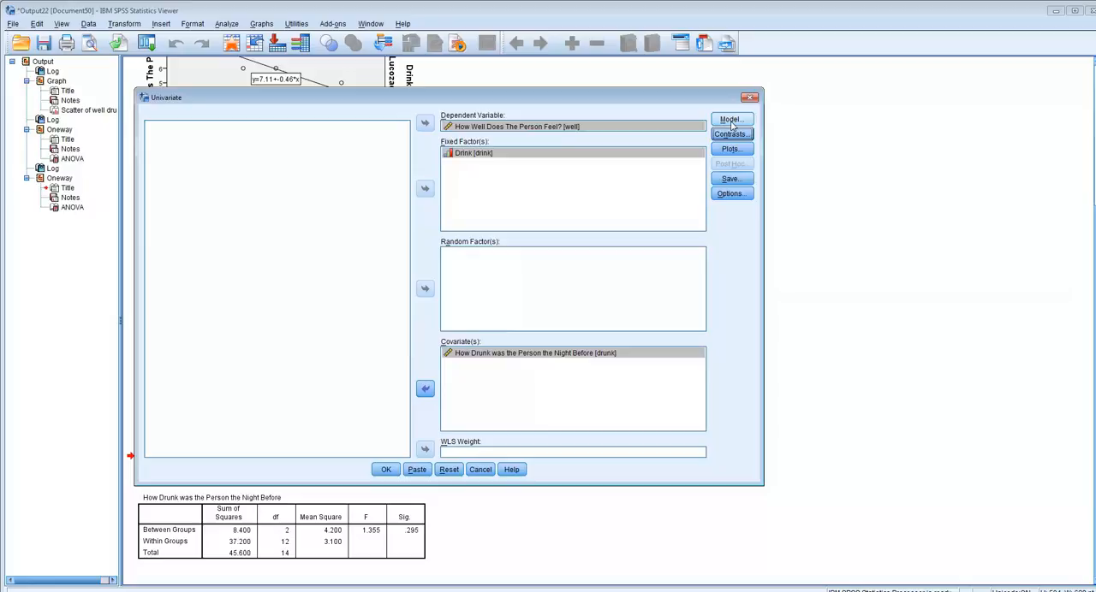
pyautogui.click(729, 180)
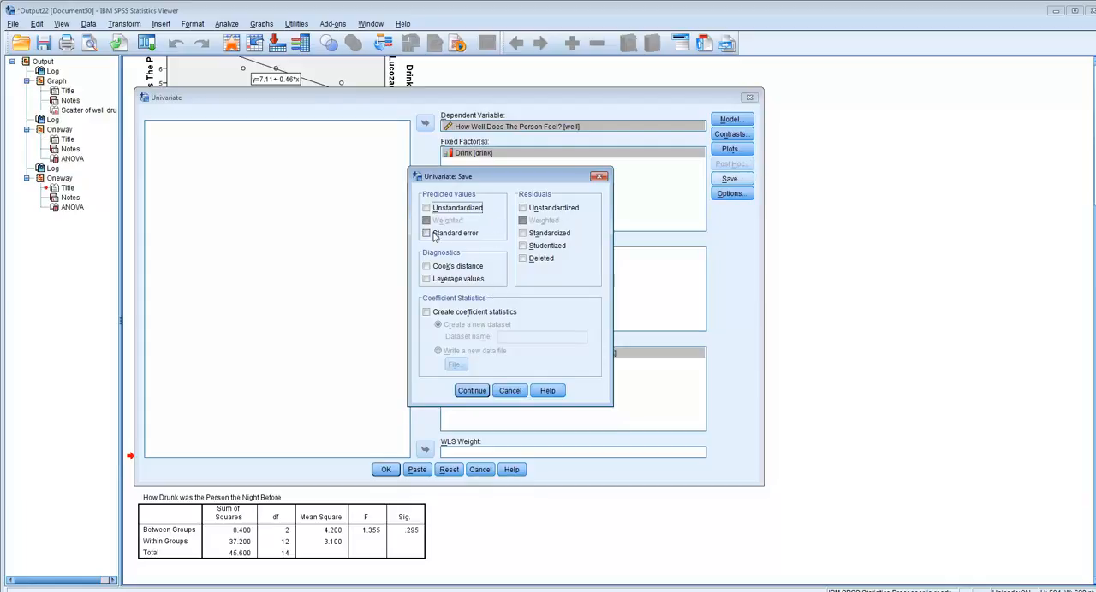
pyautogui.click(601, 180)
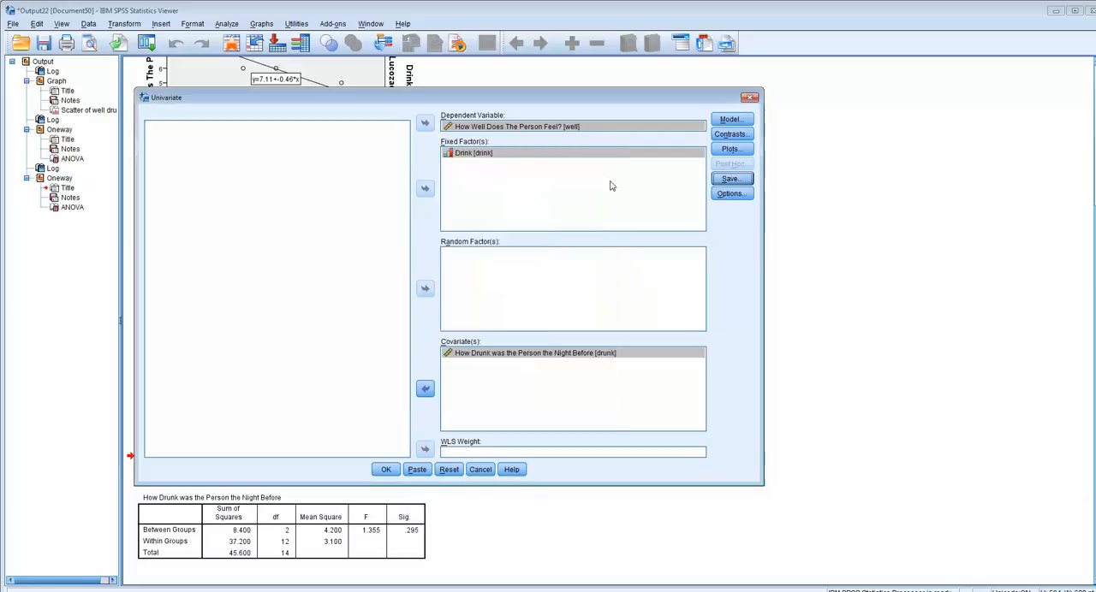
# Step: Request estimated marginal means for drink and compare its main effects with the LSD adjustment
pyautogui.click(729, 195)
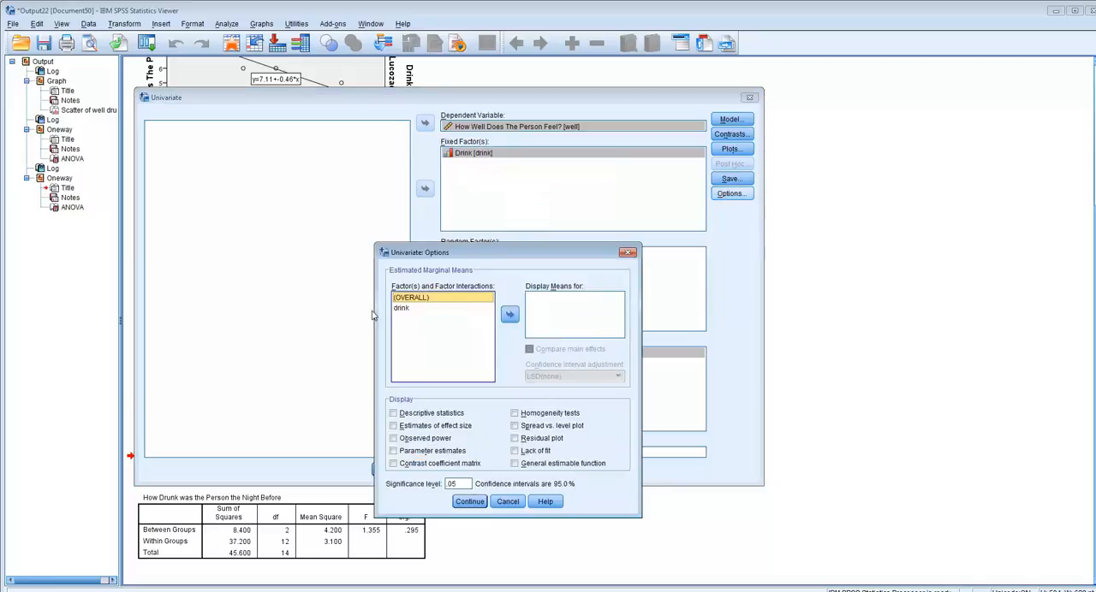
pyautogui.click(401, 309)
pyautogui.click(509, 315)
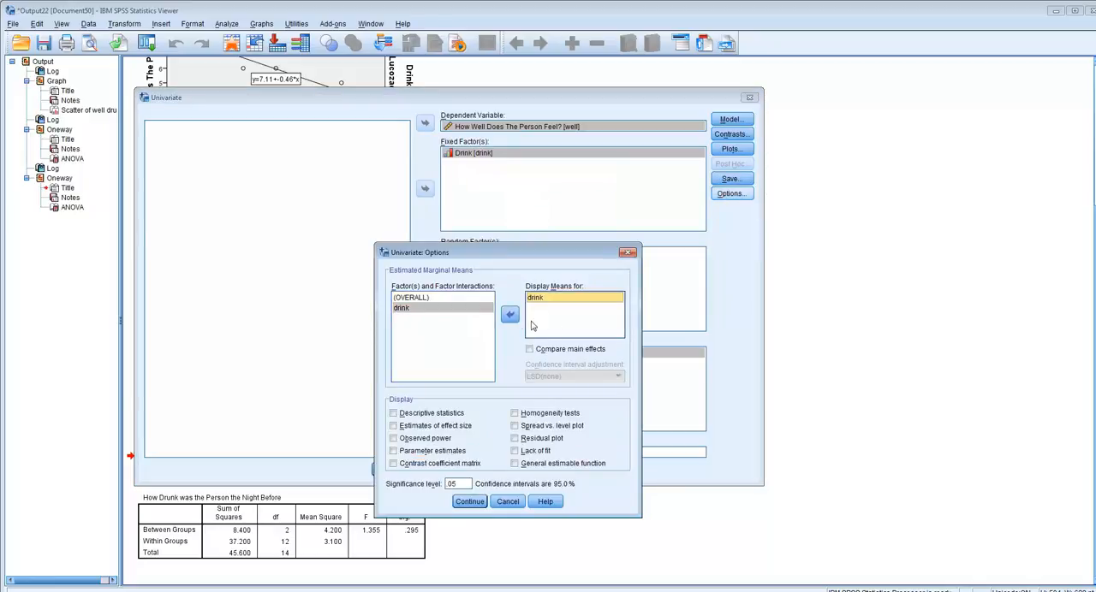
pyautogui.click(530, 349)
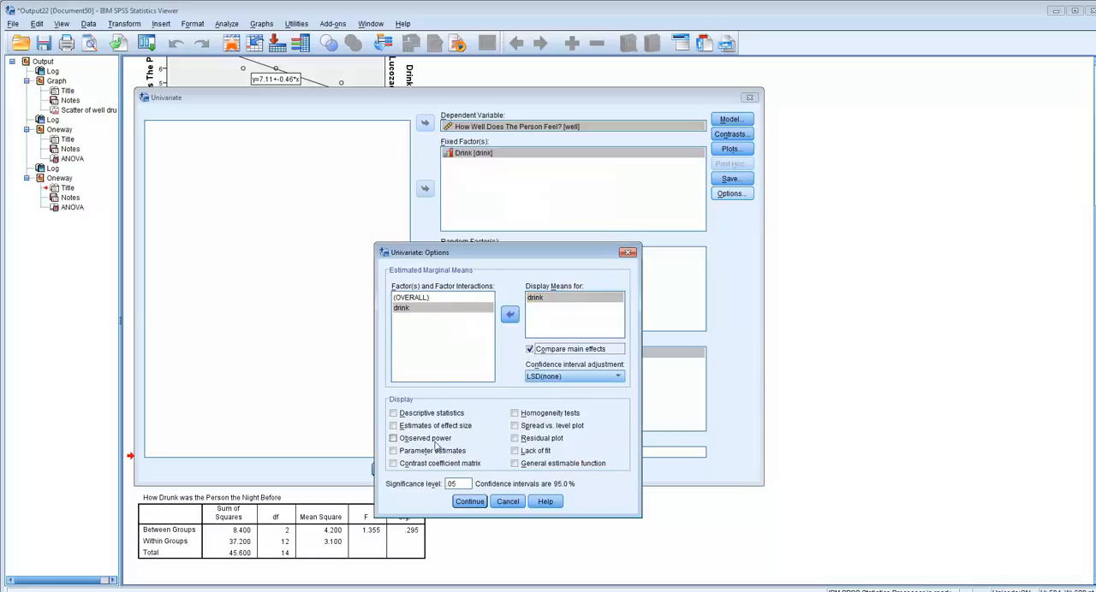
# Step: Include descriptive statistics, estimates of effect size, homogeneity tests and parameter estimates, and run the univariate analysis
pyautogui.click(411, 417)
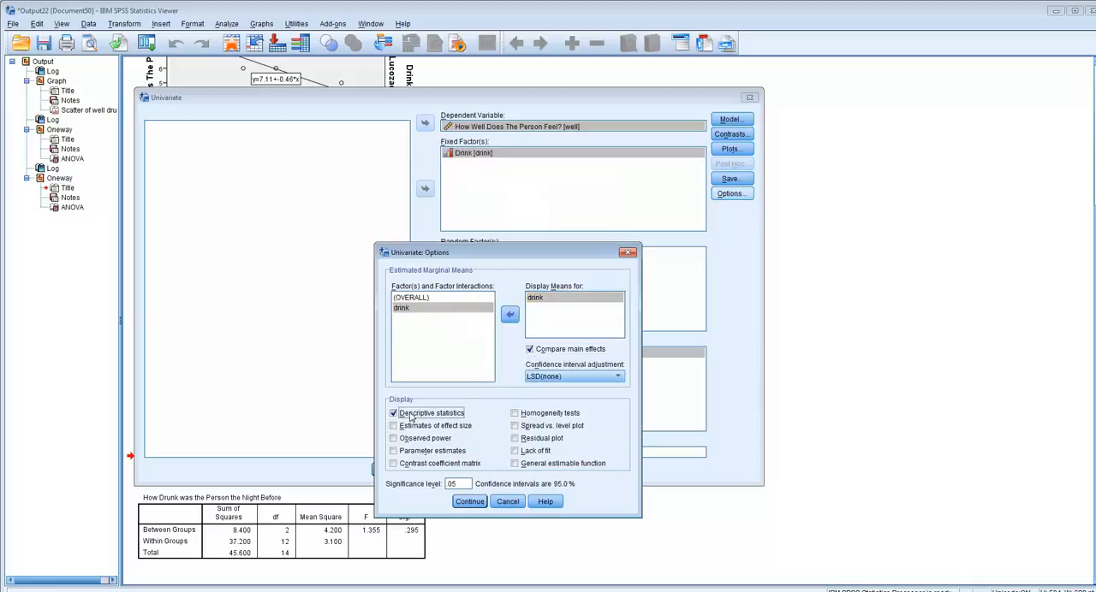
pyautogui.click(412, 429)
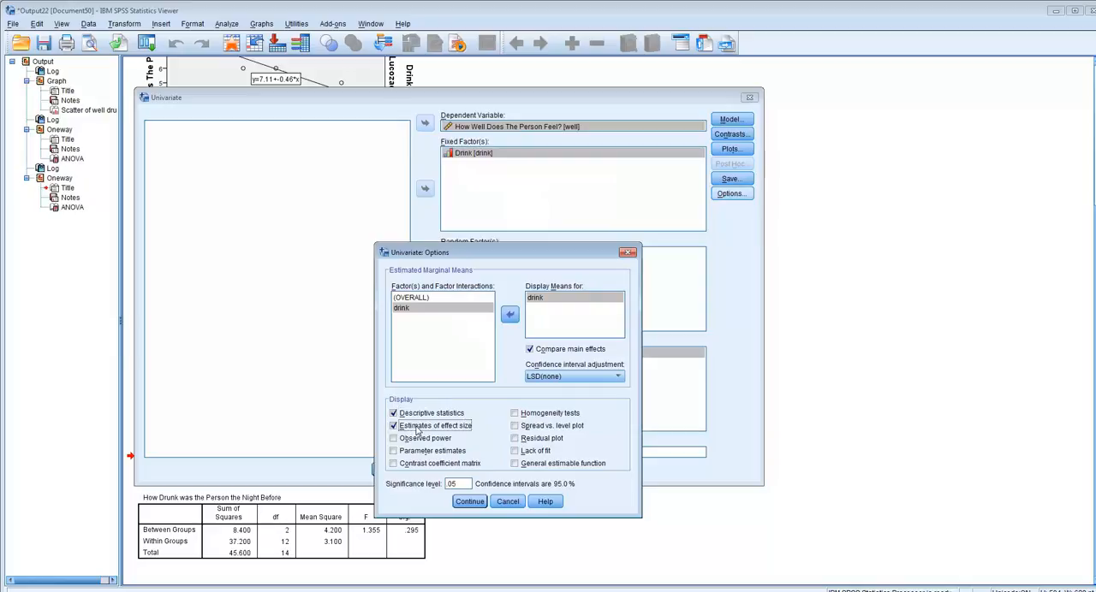
pyautogui.click(535, 417)
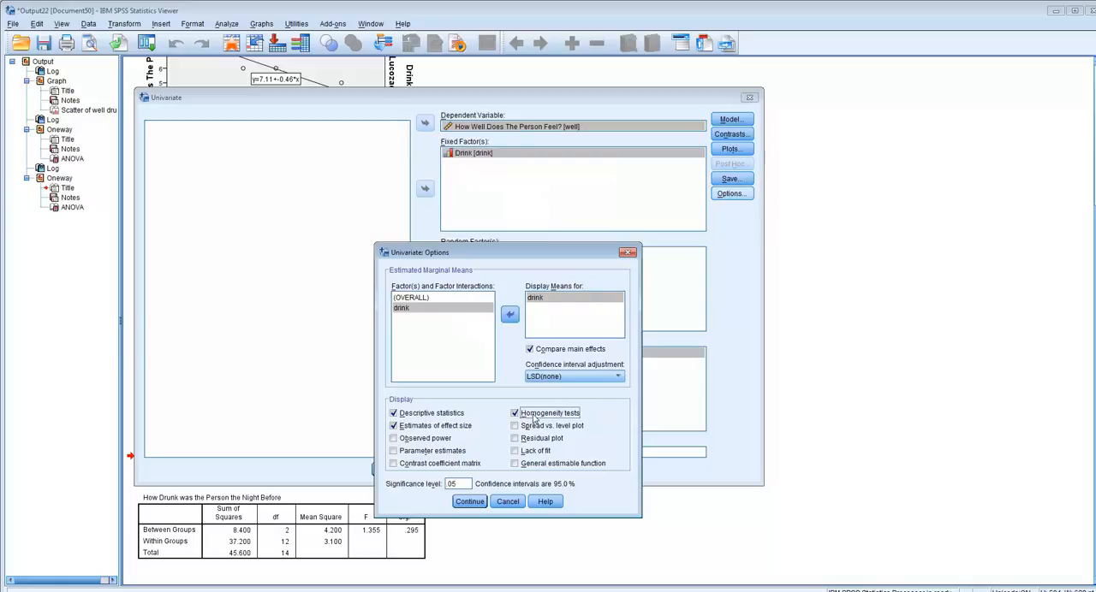
pyautogui.click(441, 452)
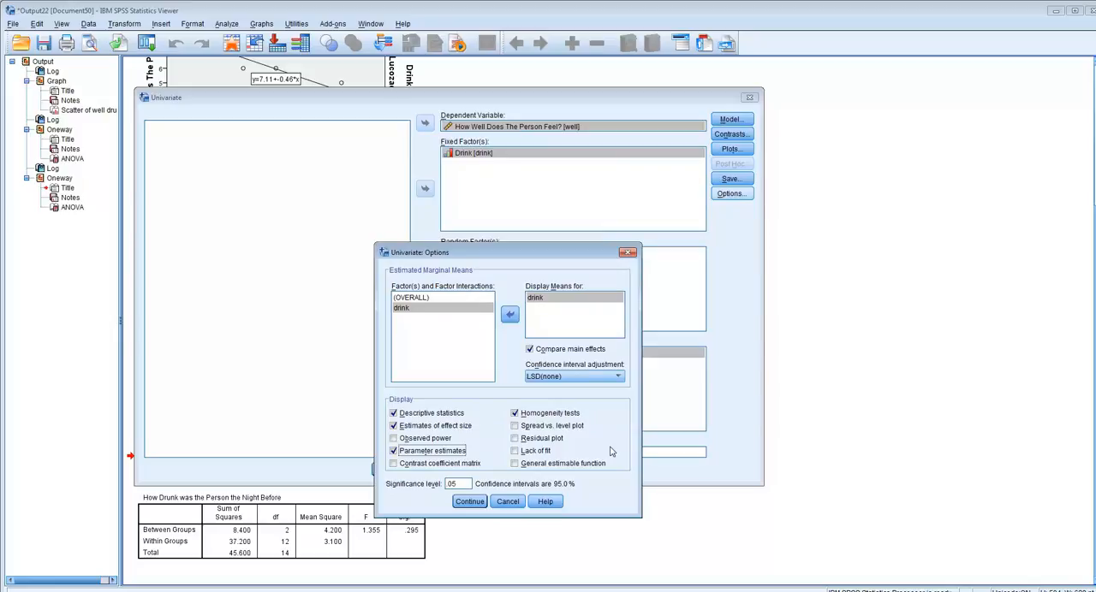
pyautogui.click(470, 501)
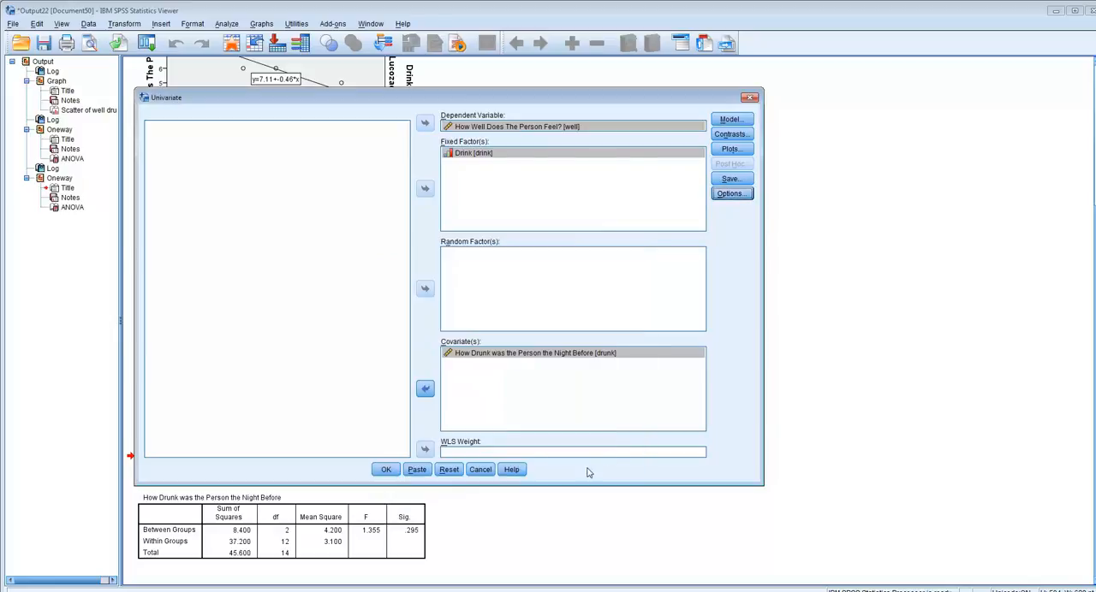
pyautogui.click(386, 470)
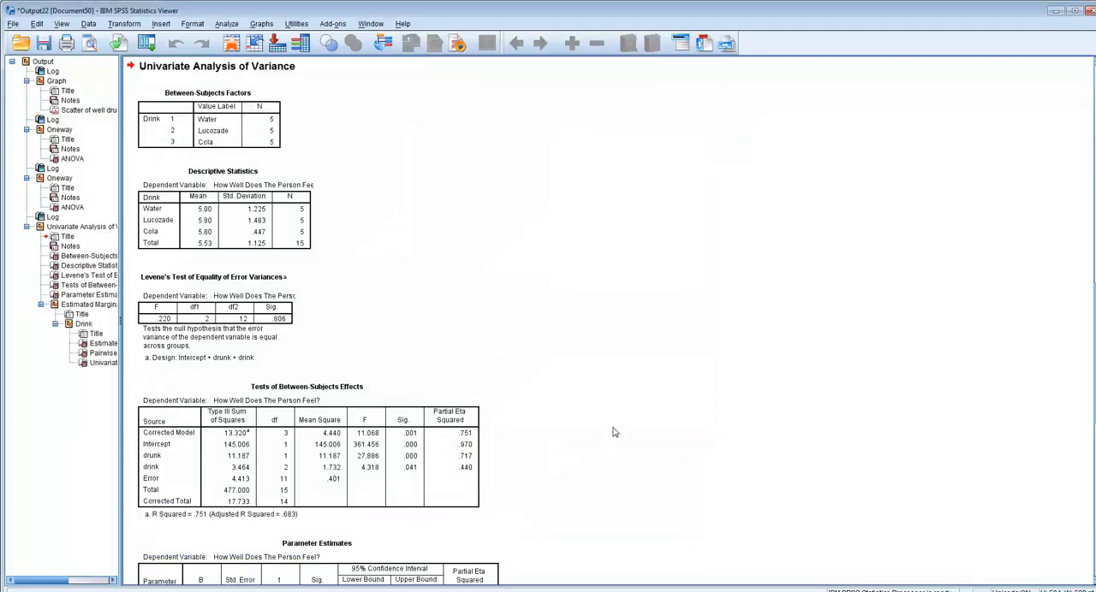
# Step: Examine the One-Way ANOVA tables and the univariate output, including the descriptives, Levene's test, between-subjects effects and parameter estimates
pyautogui.scroll(15, 612, 435)
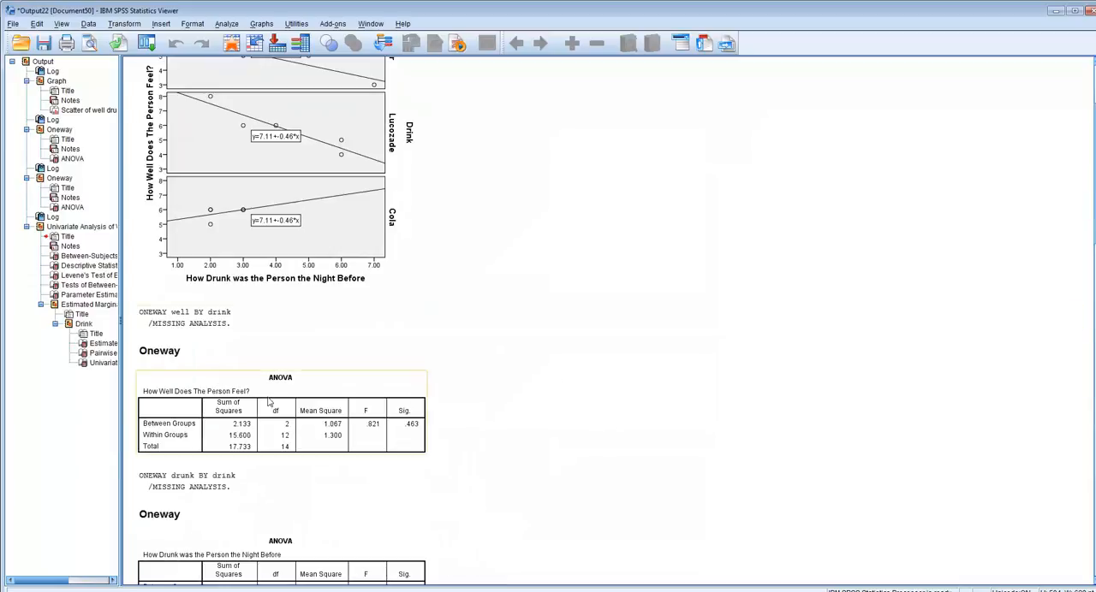
pyautogui.scroll(-3, 290, 454)
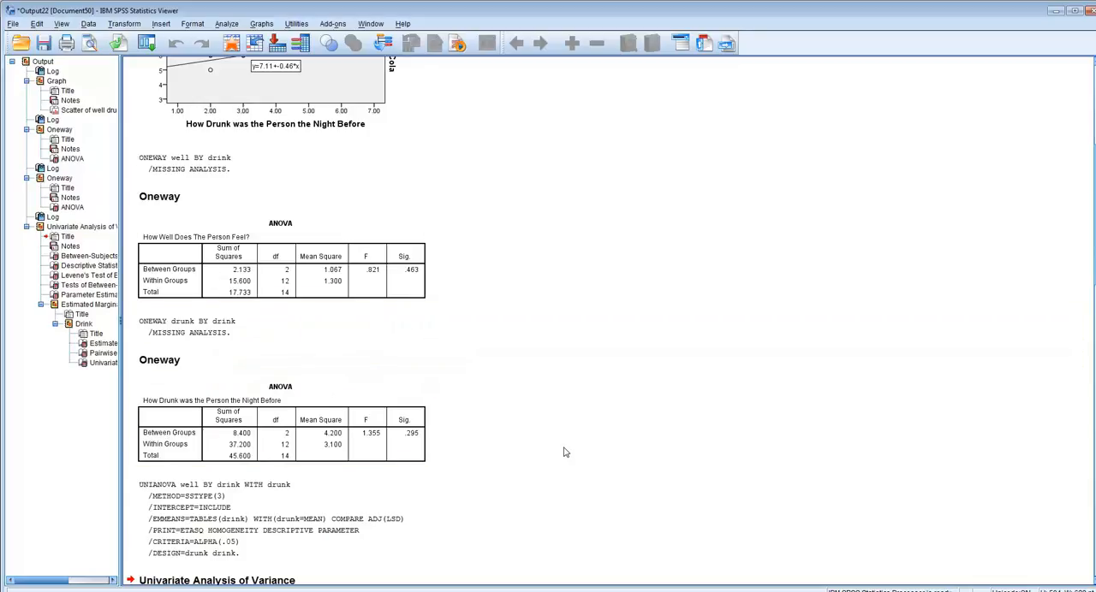
pyautogui.scroll(-5, 565, 449)
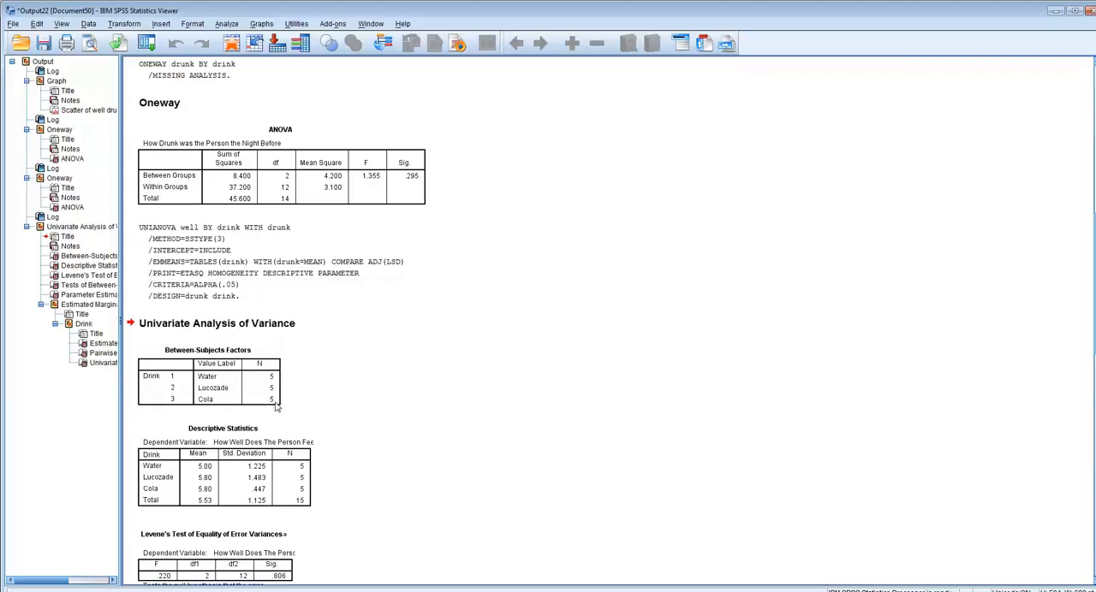
pyautogui.click(195, 408)
pyautogui.click(384, 375)
pyautogui.scroll(-1, 384, 375)
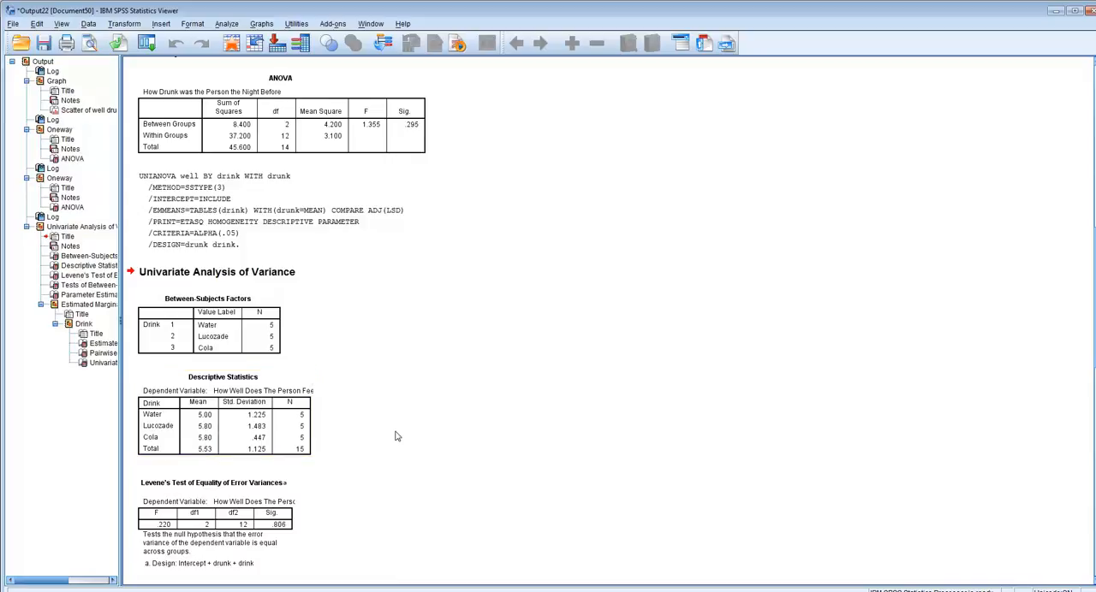
pyautogui.scroll(-3, 396, 436)
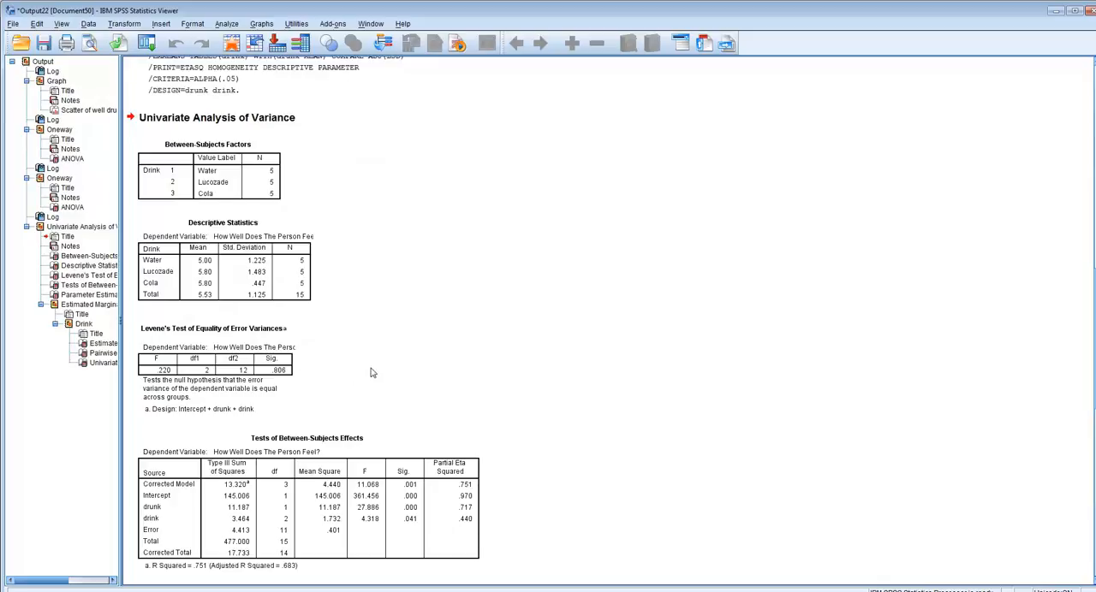
pyautogui.scroll(-1, 371, 373)
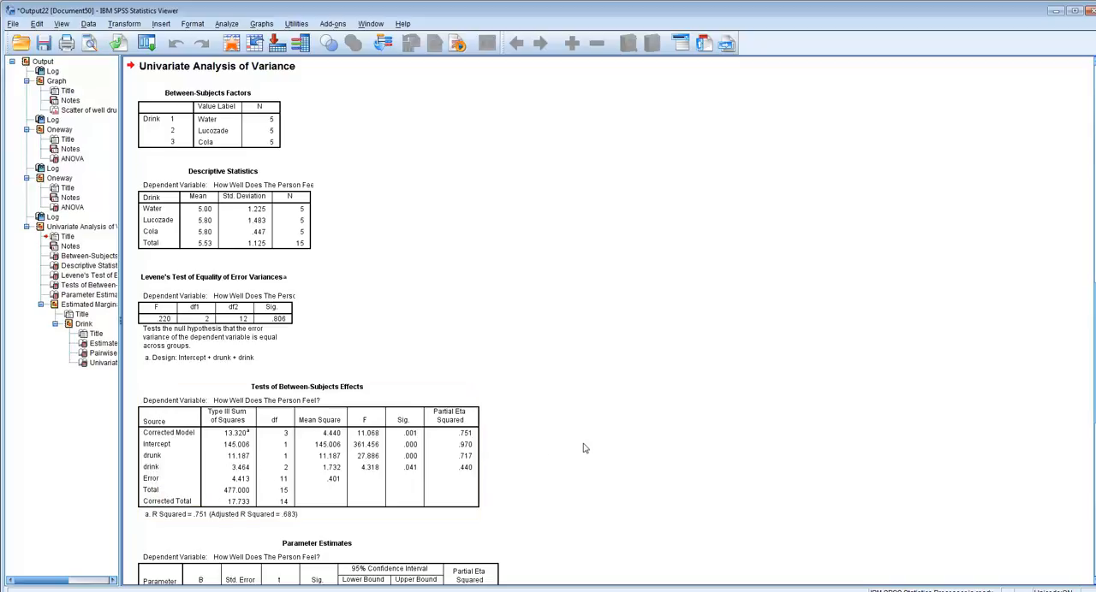
pyautogui.scroll(10, 514, 445)
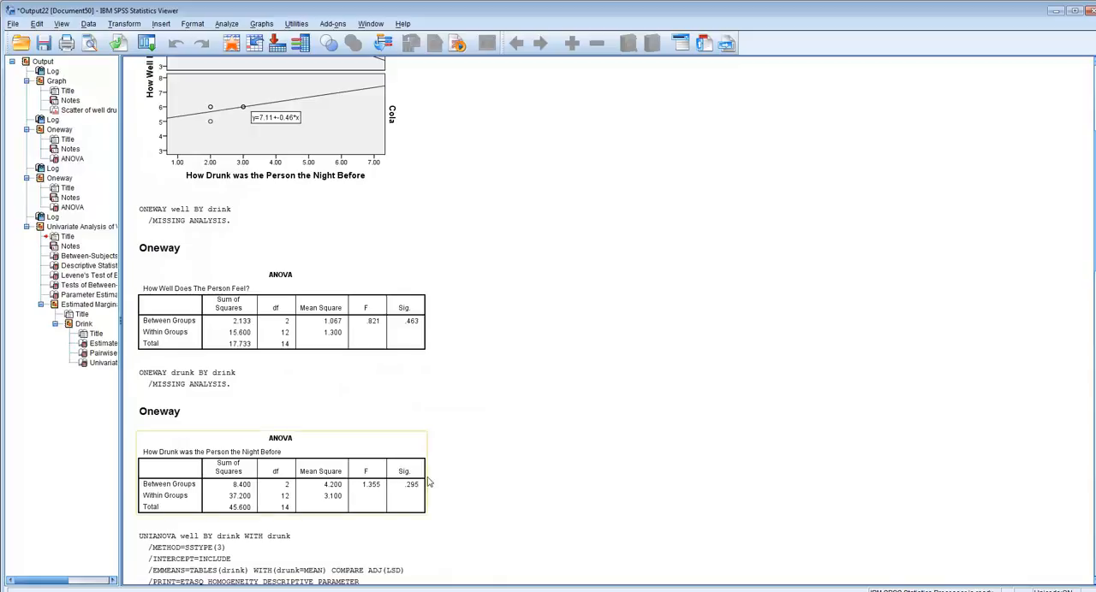
pyautogui.scroll(-15, 518, 445)
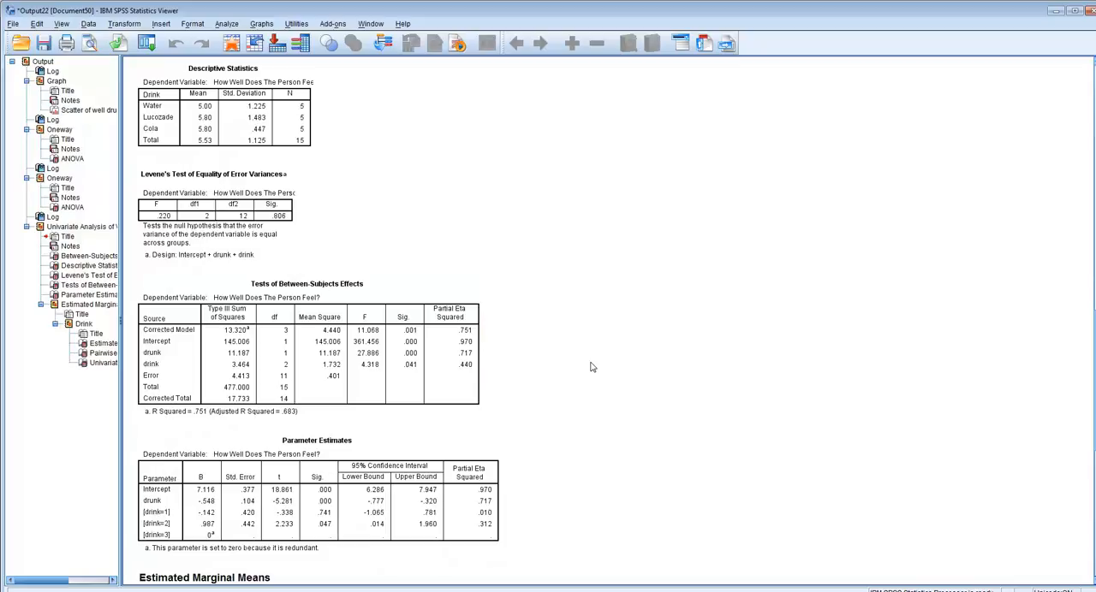
pyautogui.scroll(-3, 590, 368)
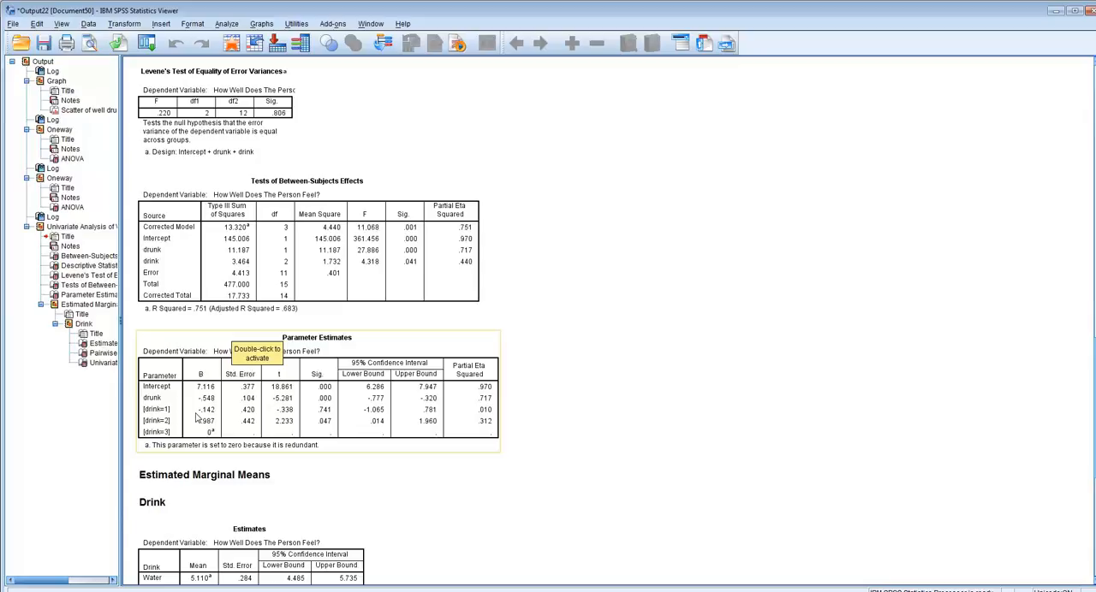
# Step: Compare the estimated marginal means for drink with the unadjusted means in the descriptive statistics, and examine the pairwise comparisons between drinks
pyautogui.scroll(-3, 604, 406)
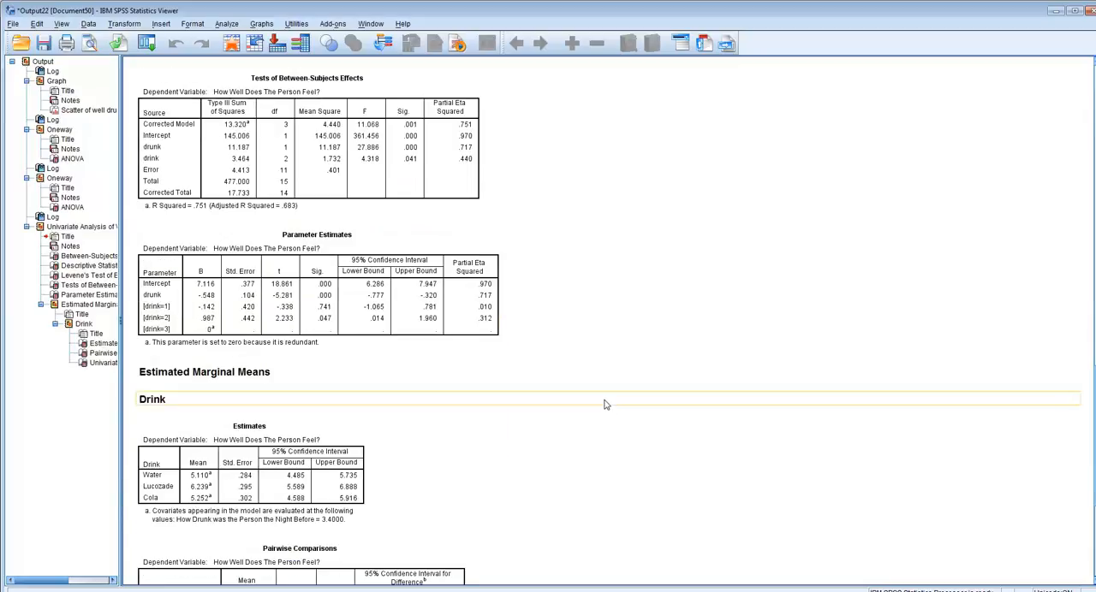
pyautogui.scroll(-3, 604, 406)
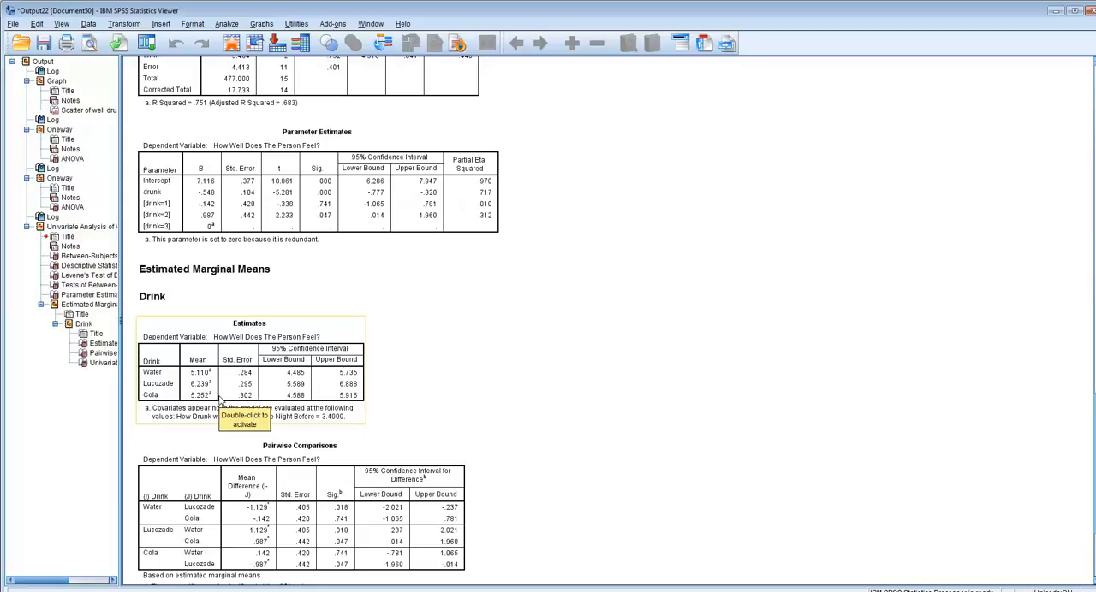
pyautogui.scroll(10, 220, 398)
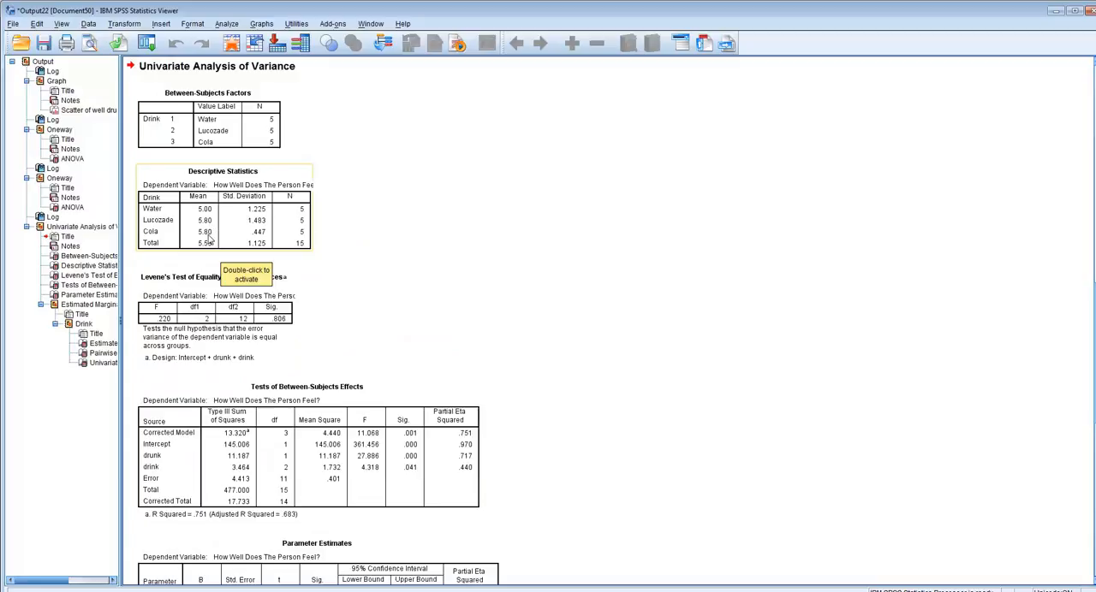
pyautogui.scroll(-10, 518, 389)
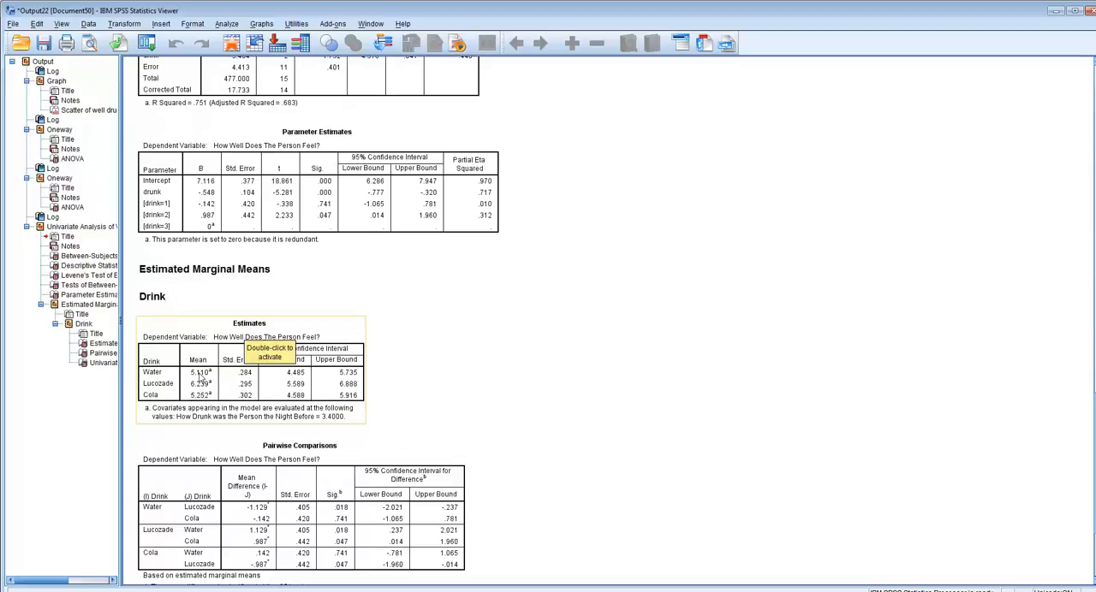
pyautogui.scroll(-3, 491, 393)
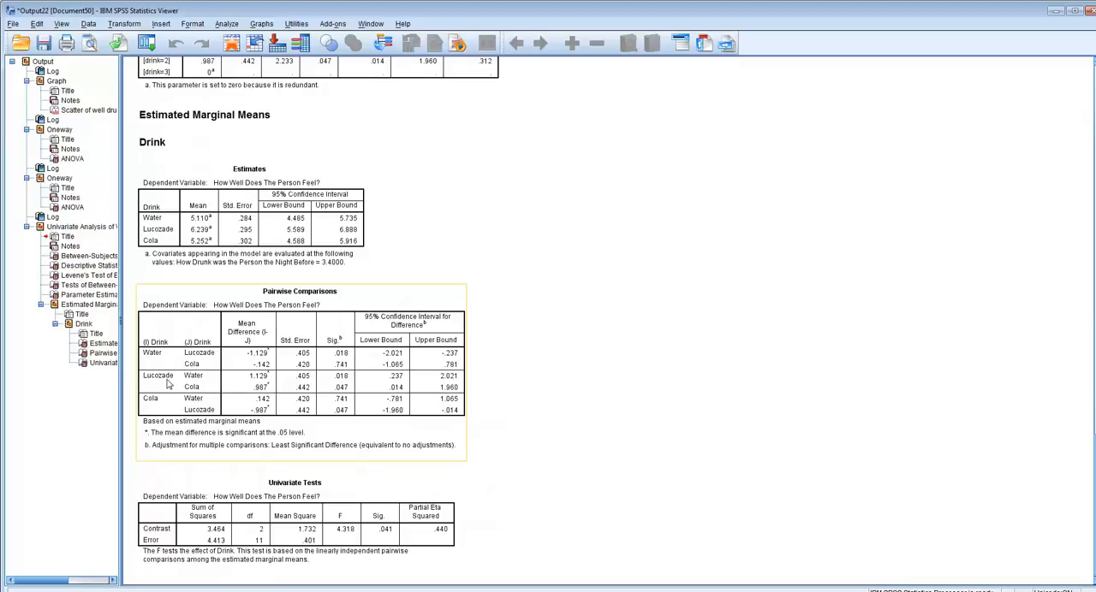
pyautogui.scroll(3, 202, 393)
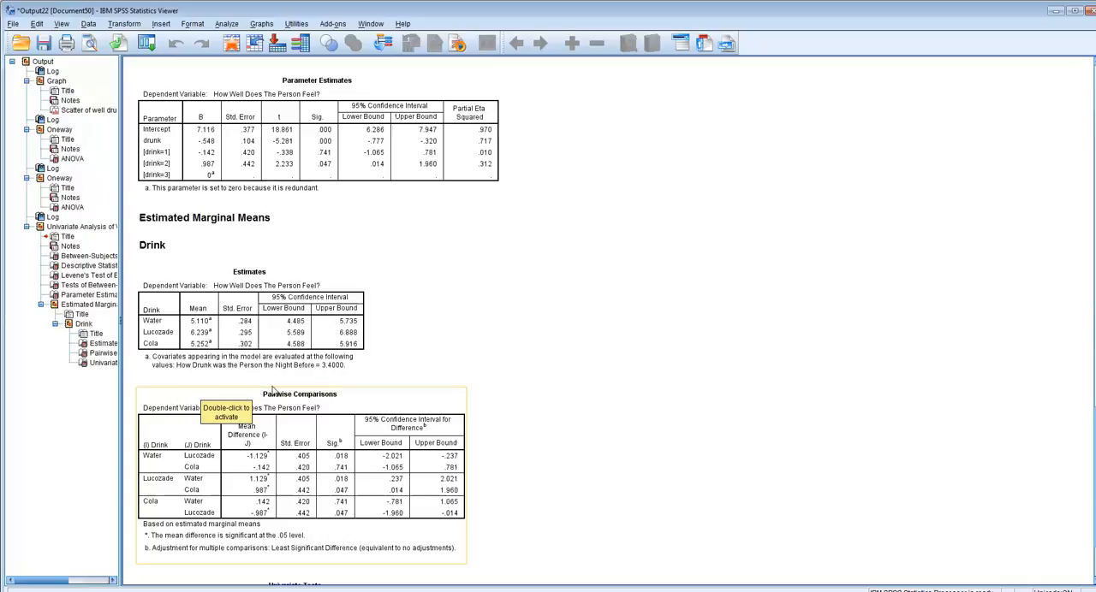
pyautogui.scroll(1, 266, 390)
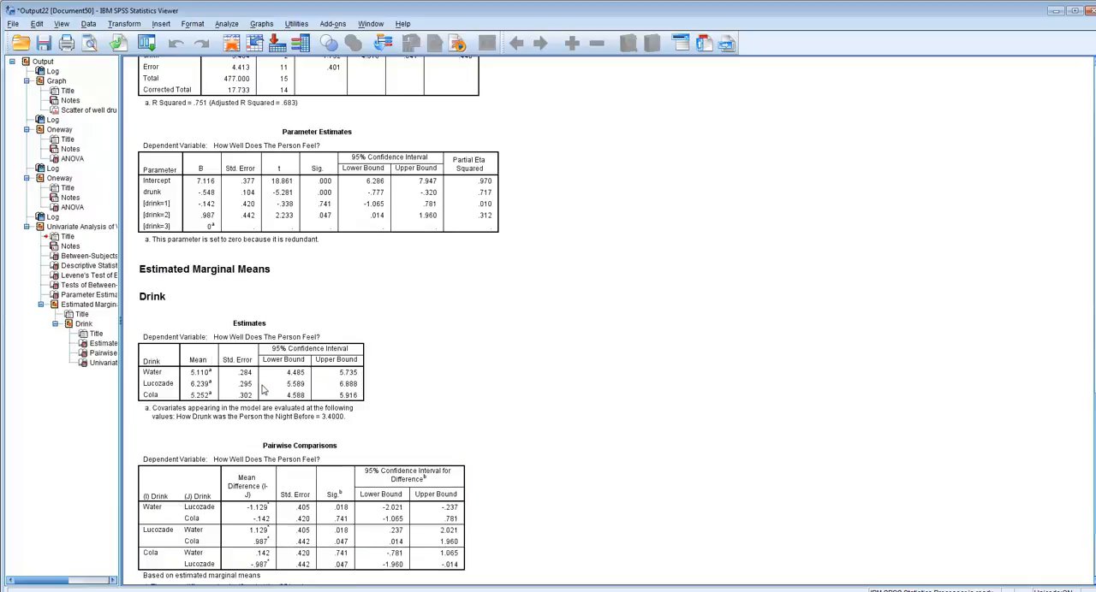